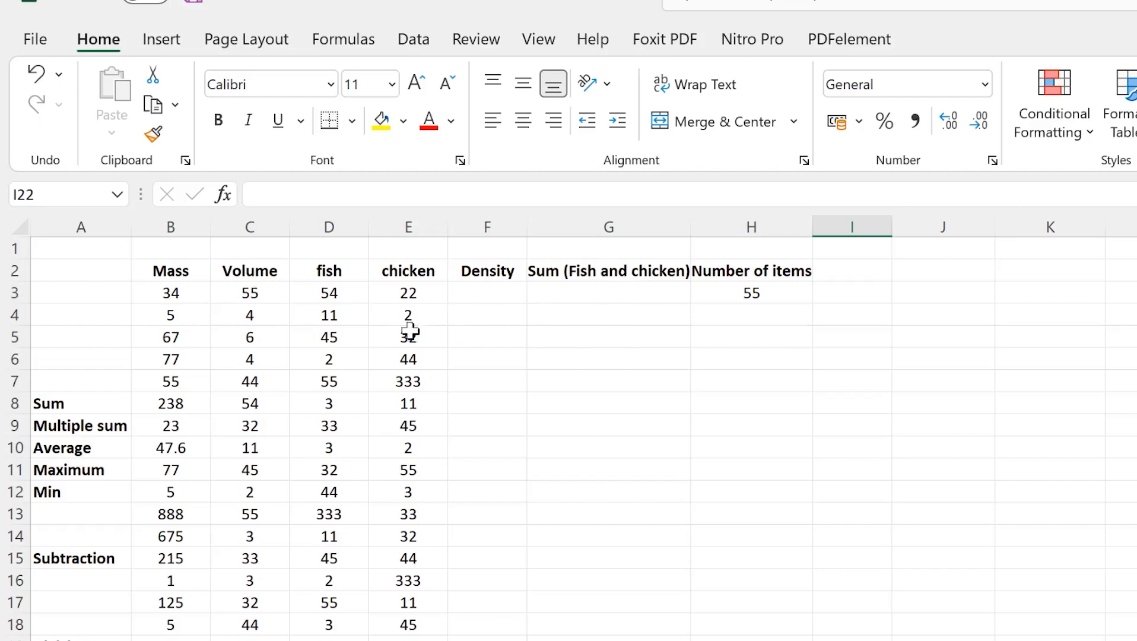
Enter the formula =B3*C3 in cell F3 to multiply mass by volume for the Density column
left_click(506, 291)
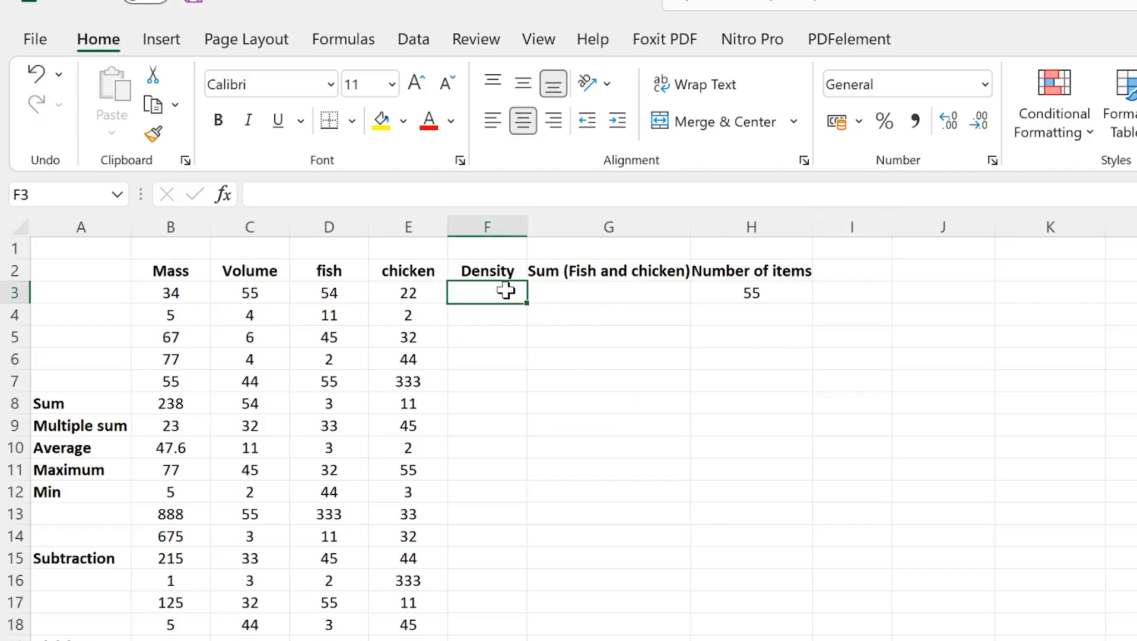
type("=")
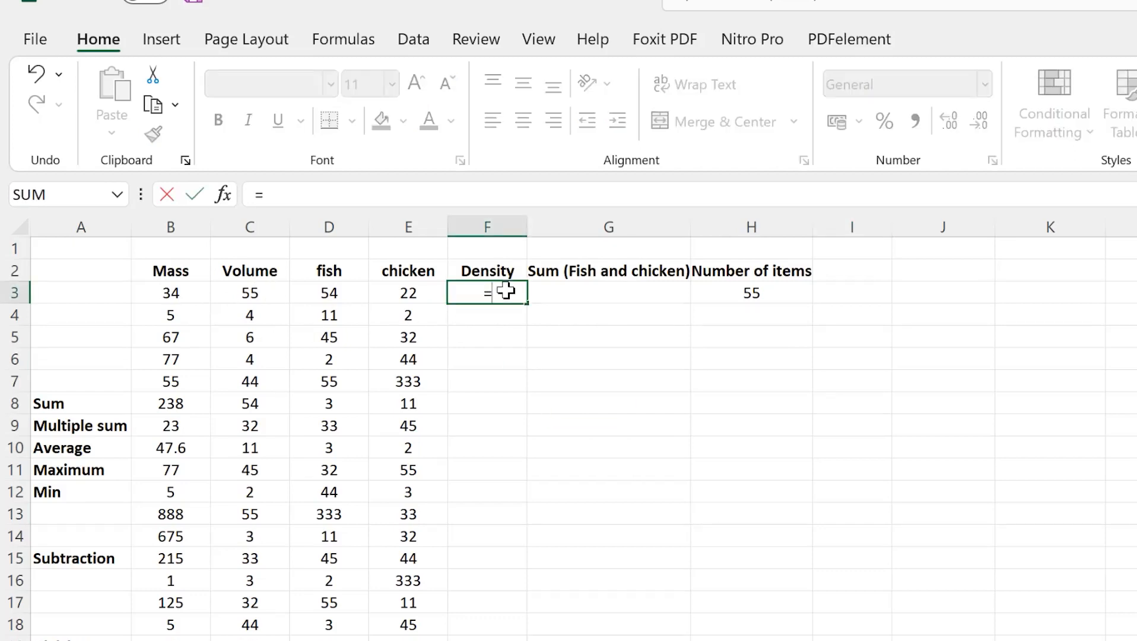
left_click(172, 292)
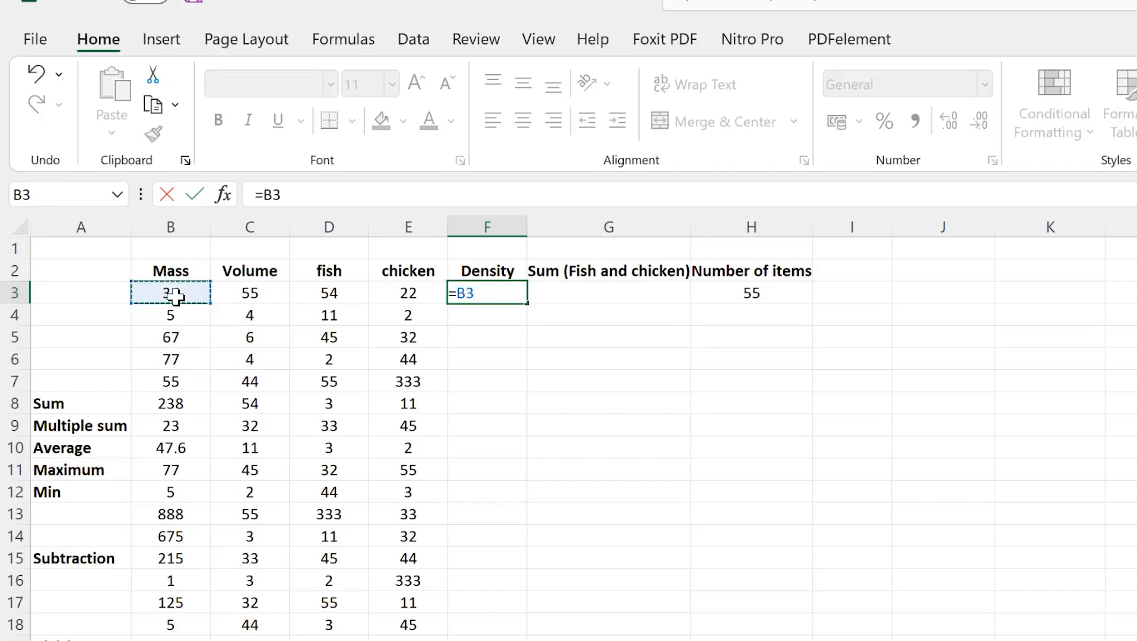
type("*")
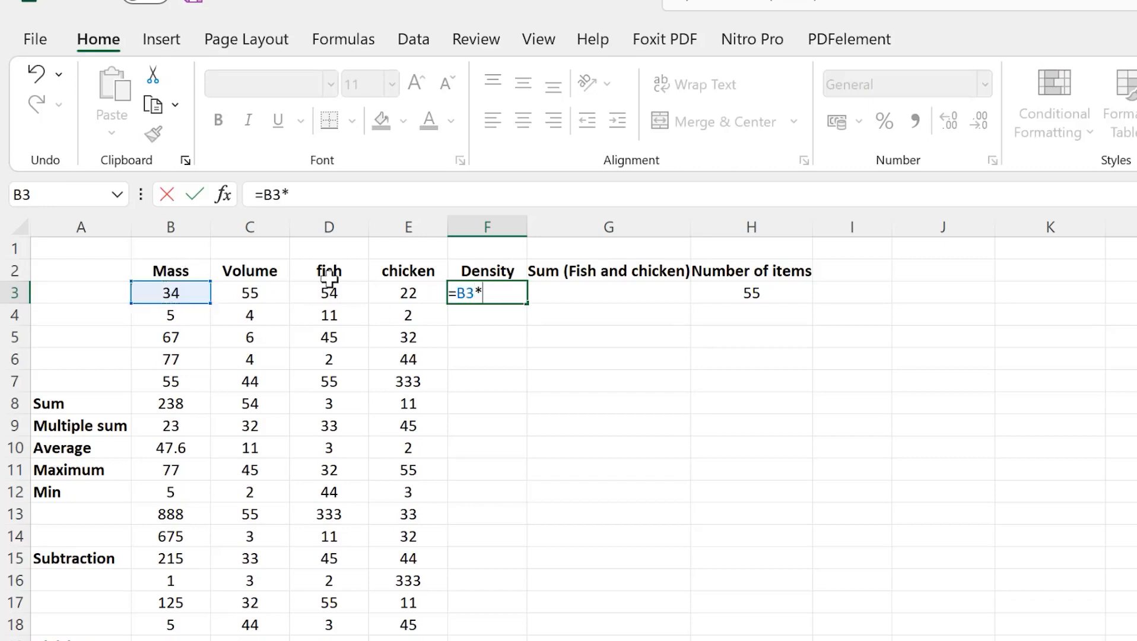
left_click(262, 292)
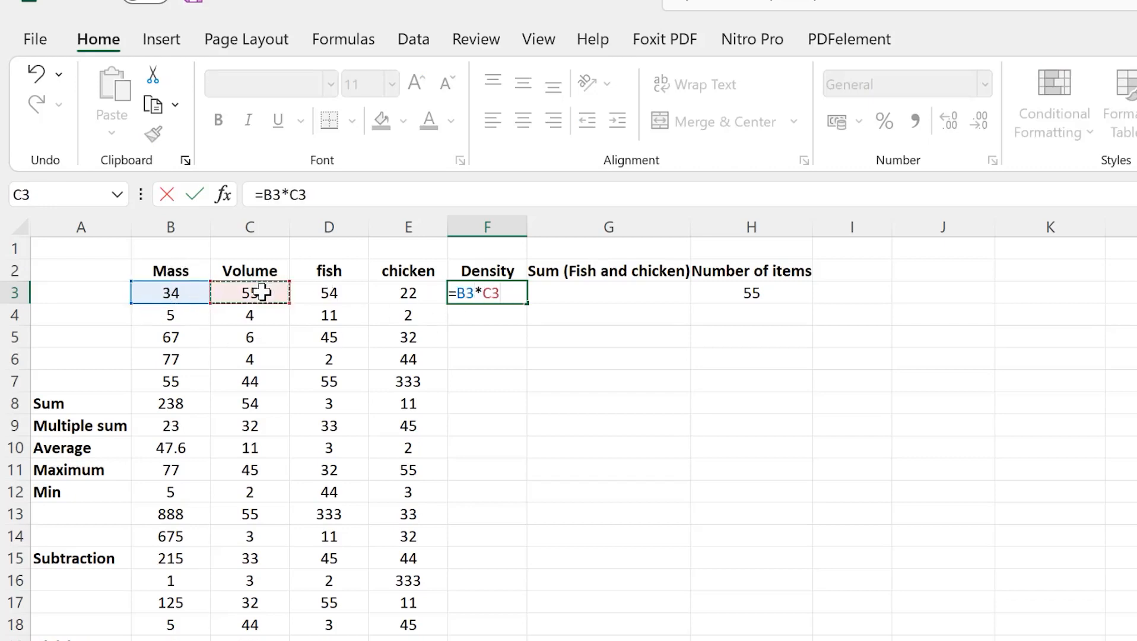
key("Return")
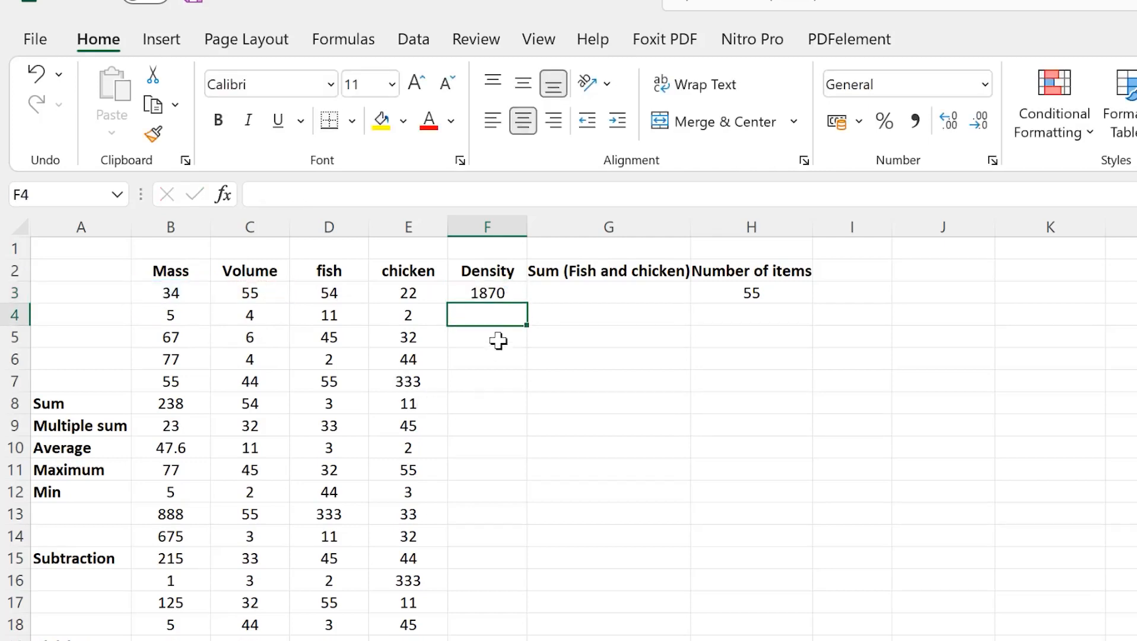
Enter the formula =B4*C4 in cell F4 of the Density column
left_click(482, 293)
left_click(488, 320)
type("=")
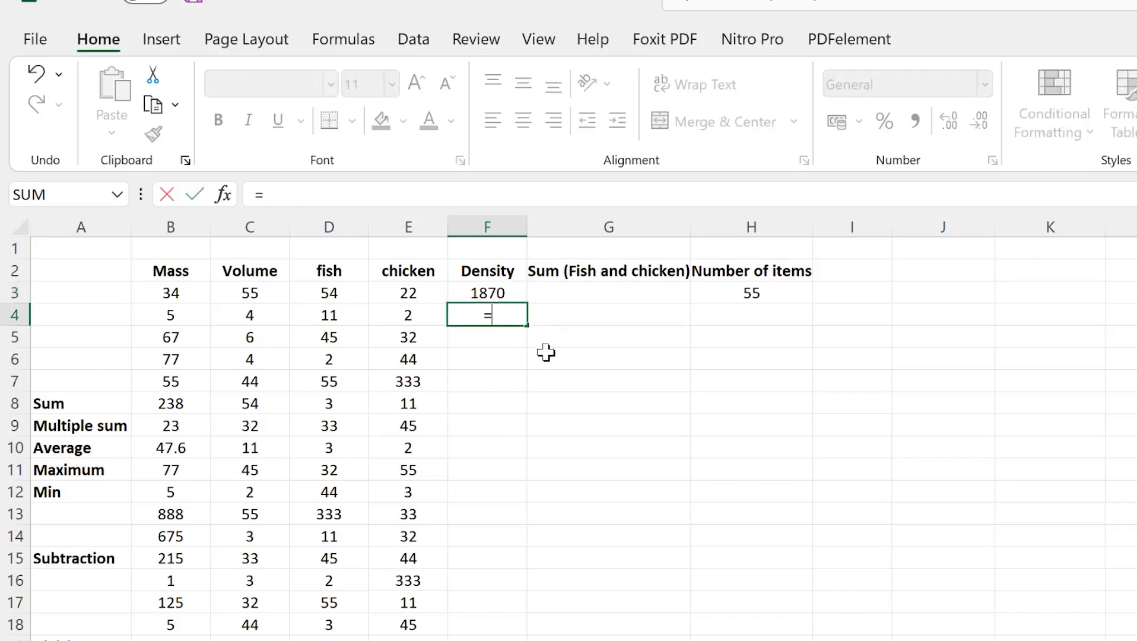
left_click(182, 325)
type("*")
left_click(252, 309)
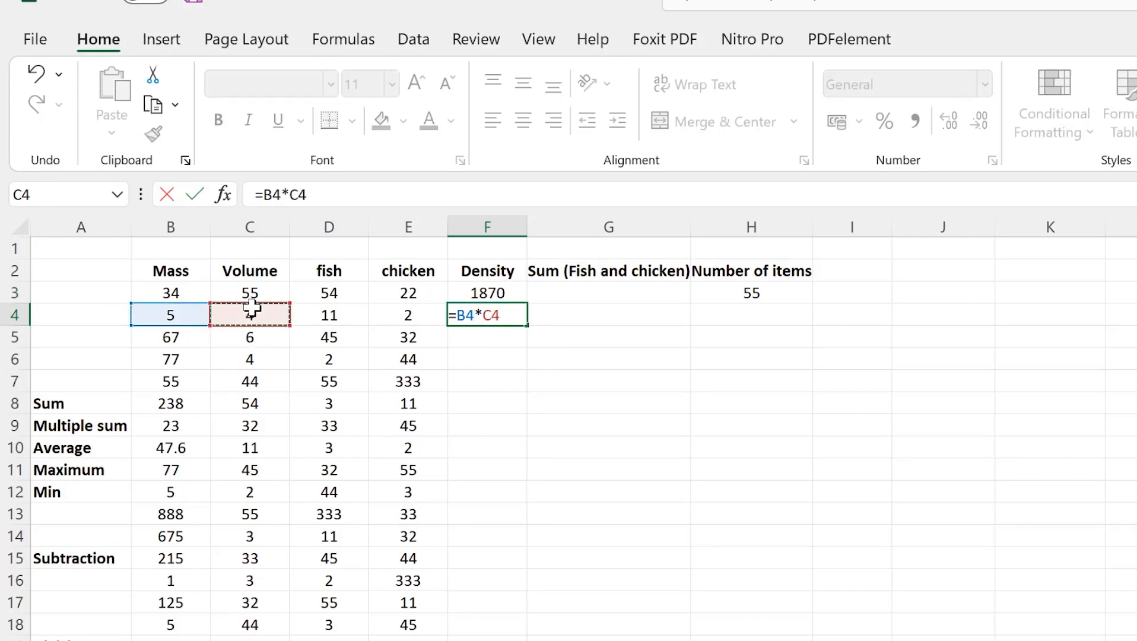
key("Return")
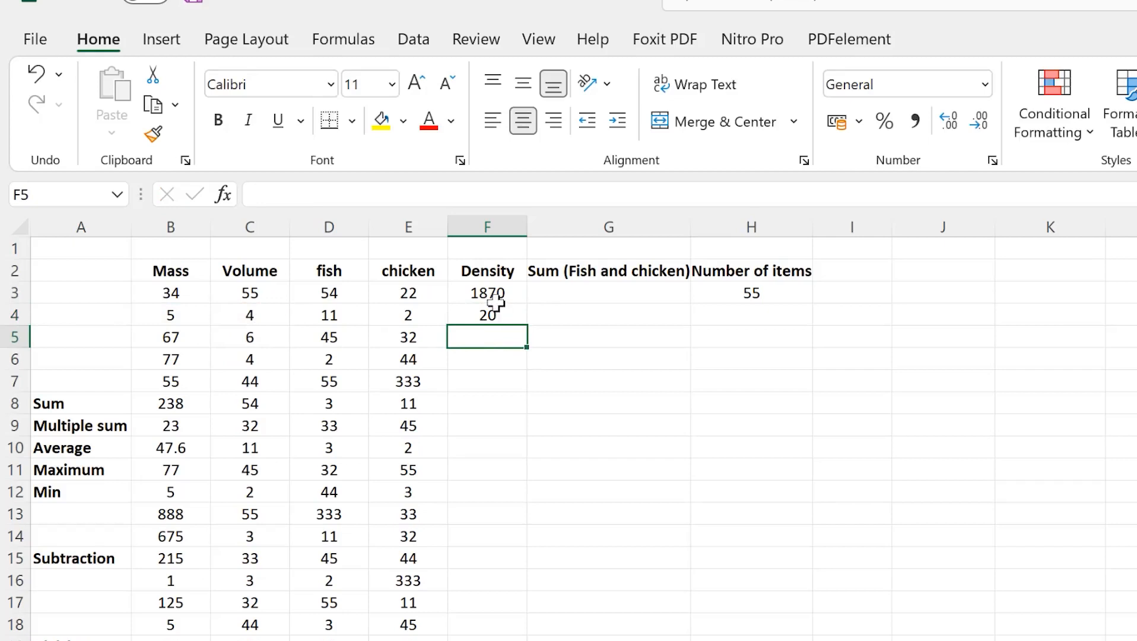
Fill the formula in F4 down the rest of the Density column, undoing the first fill and filling it again
left_click(487, 314)
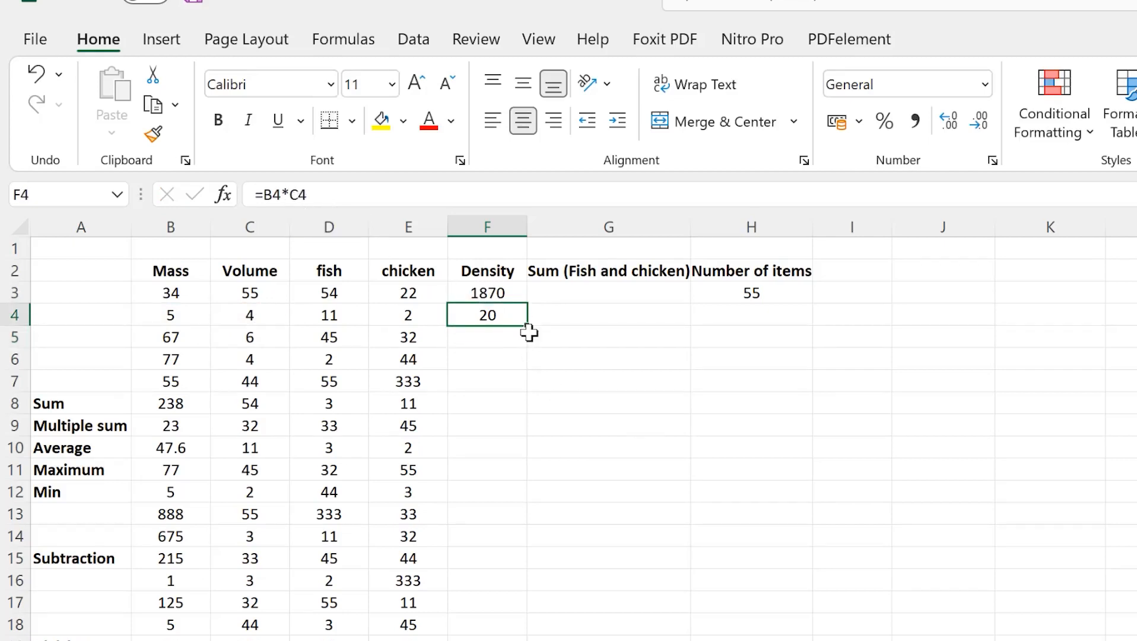
left_click_drag(527, 325, 525, 639)
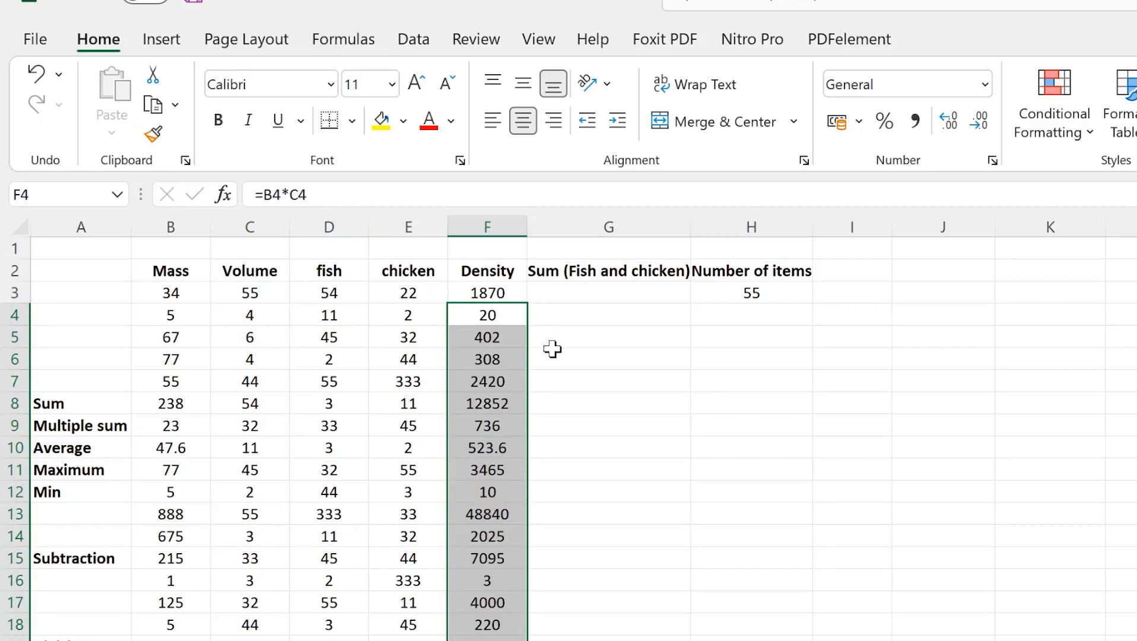
key("ctrl+z")
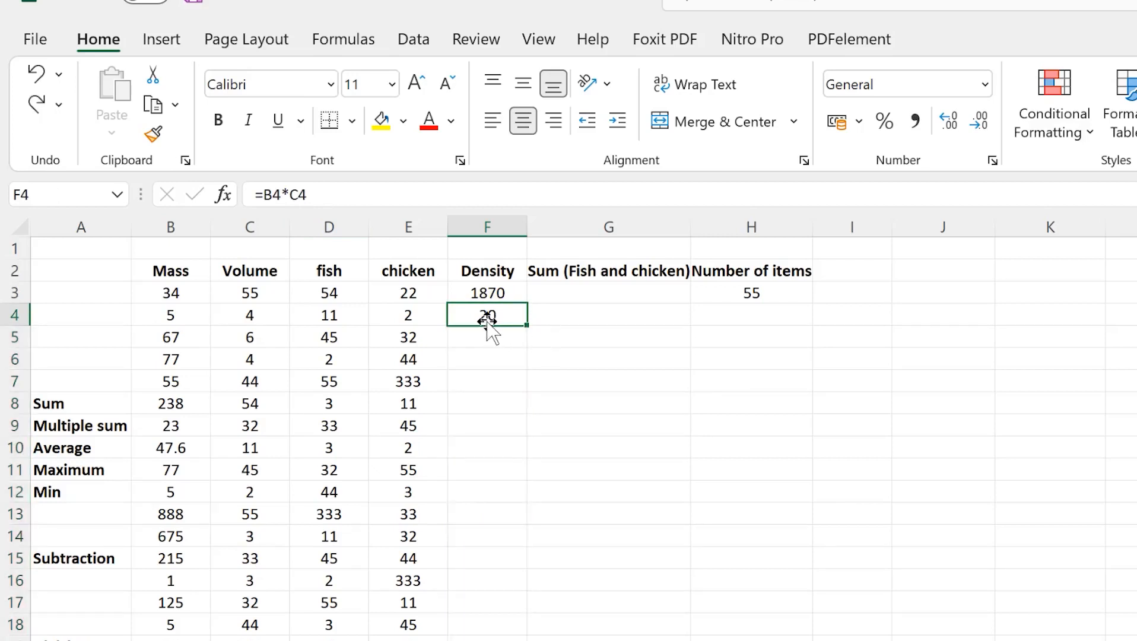
double_click(527, 325)
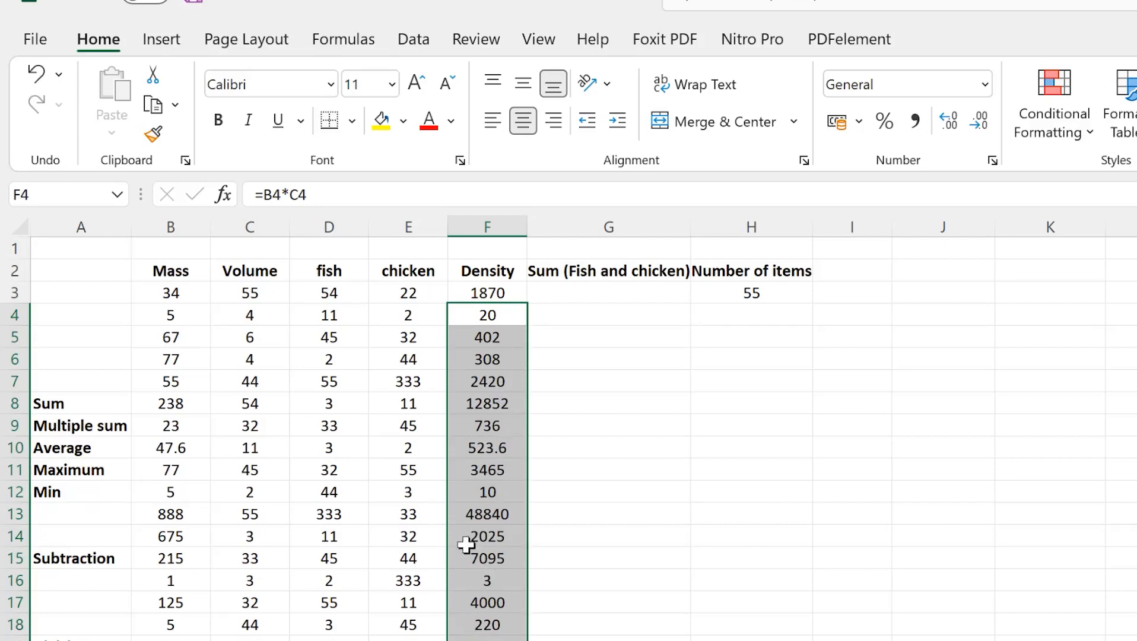
Inspect the copied formulas in cells F13 and F8 to see which mass and volume cells they reference
left_click(484, 510)
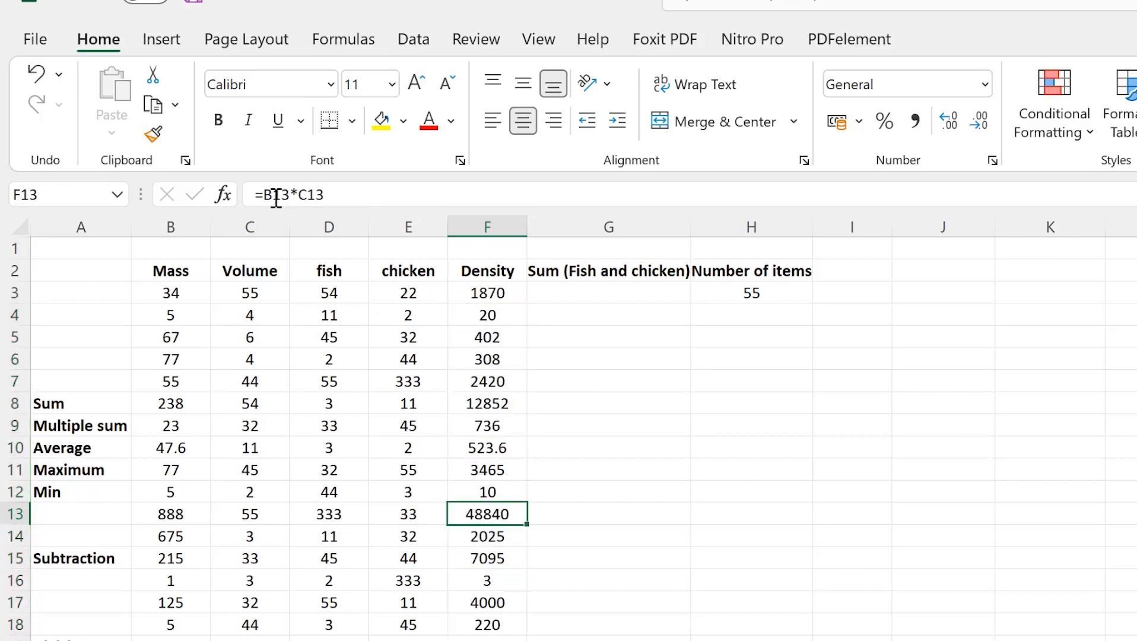
left_click(332, 194)
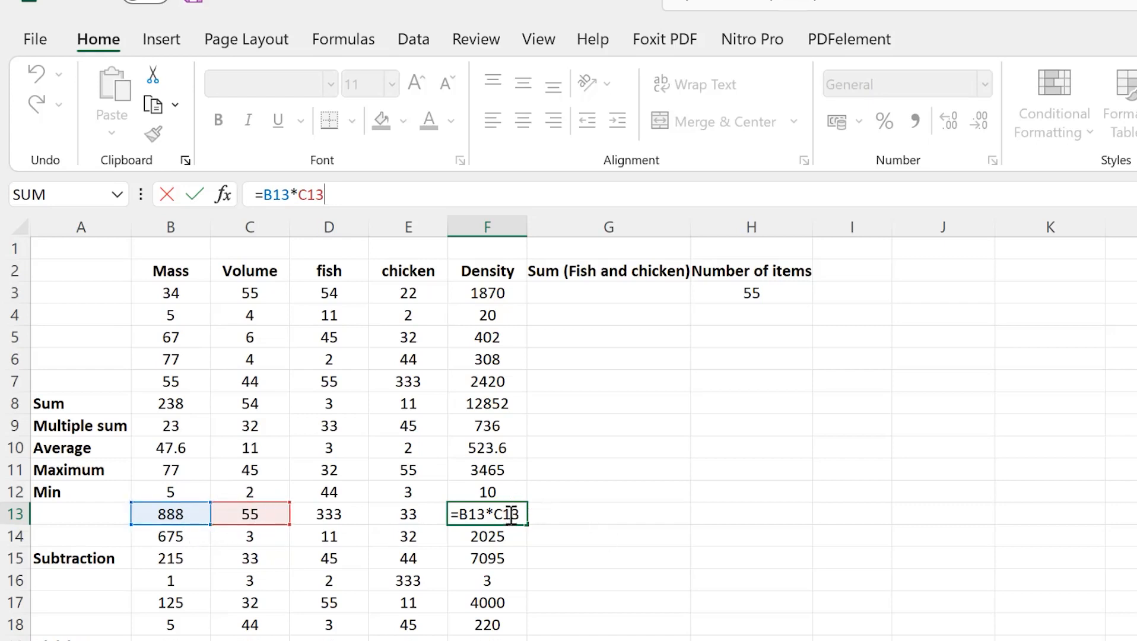
left_click(465, 402)
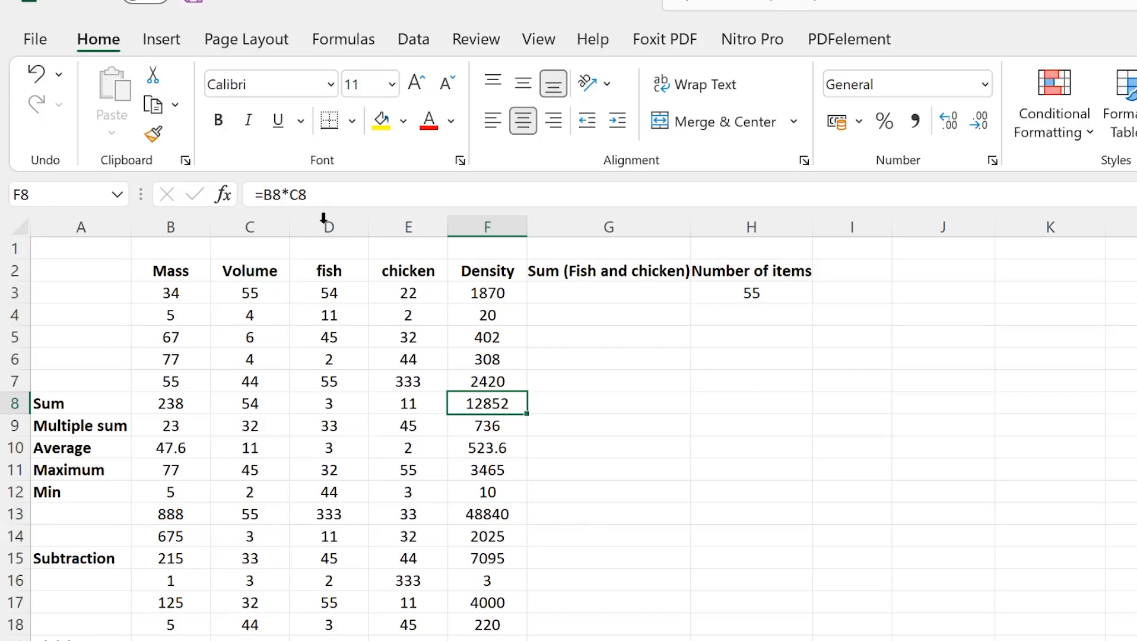
left_click(338, 198)
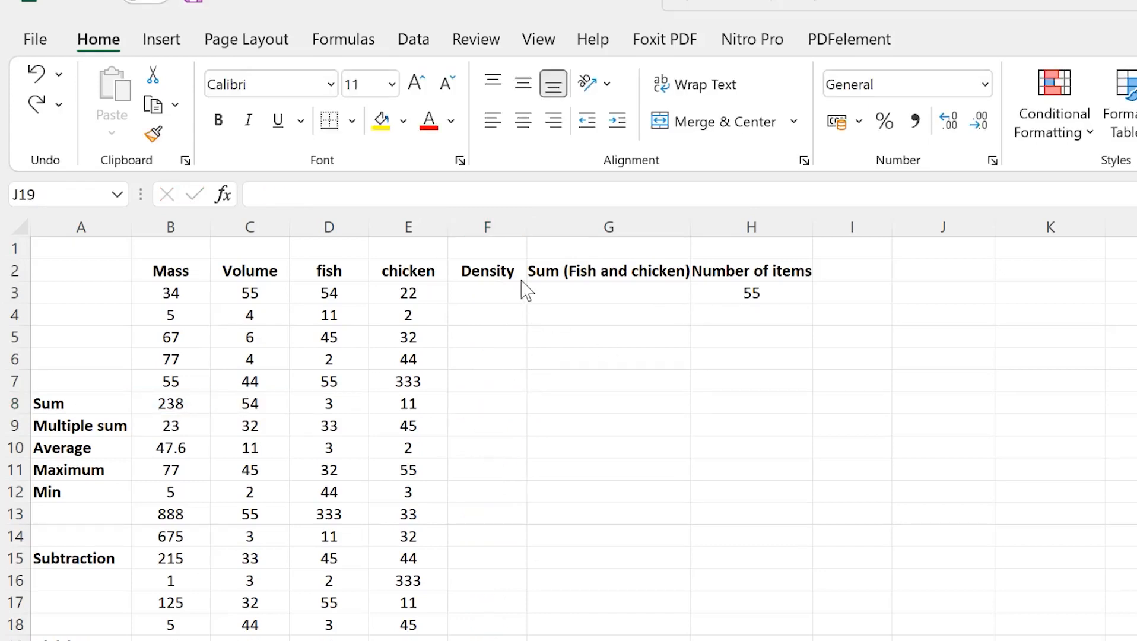
Enter the formula =B3*C3*H3 in cell F3 to multiply mass, volume and number of items
left_click(738, 293)
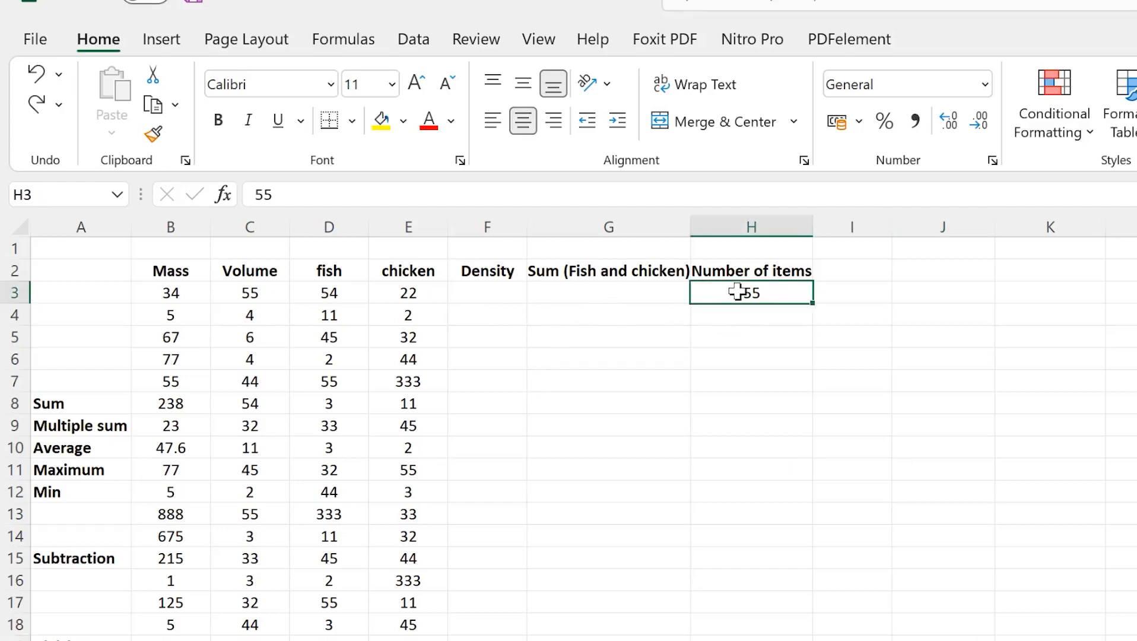
left_click(480, 286)
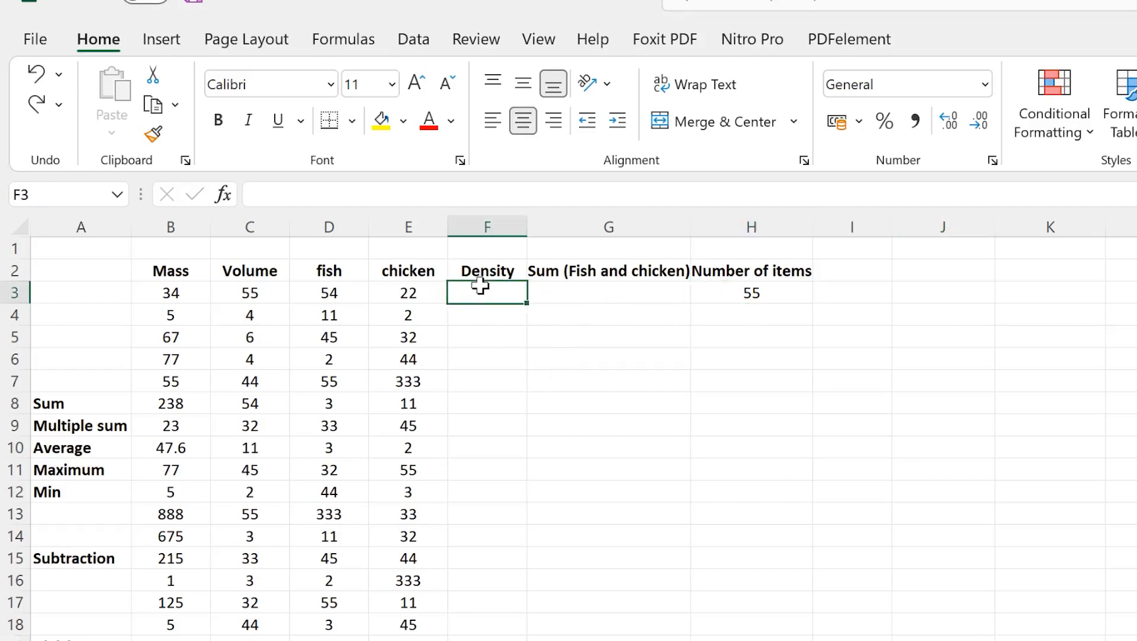
left_click(755, 297)
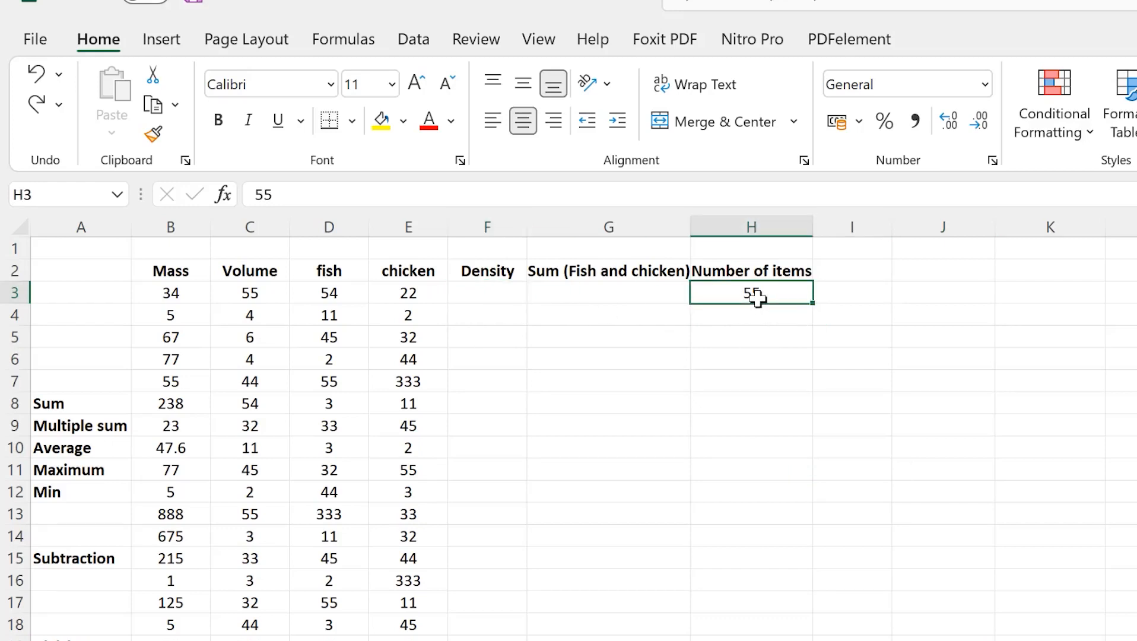
left_click(498, 292)
type("=")
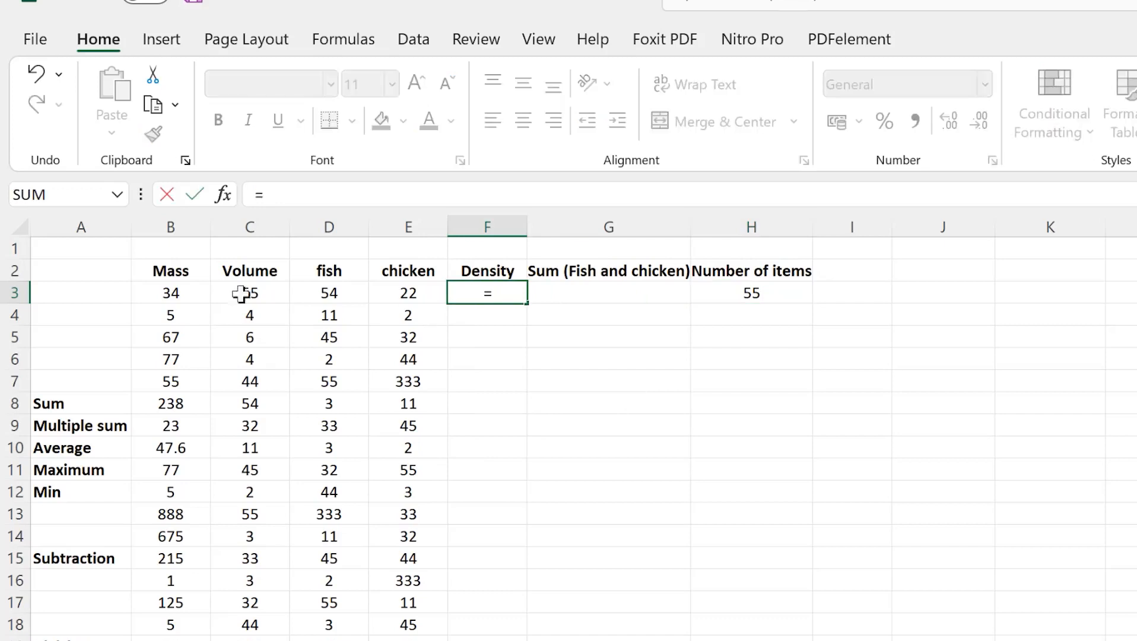
left_click(170, 288)
type("*")
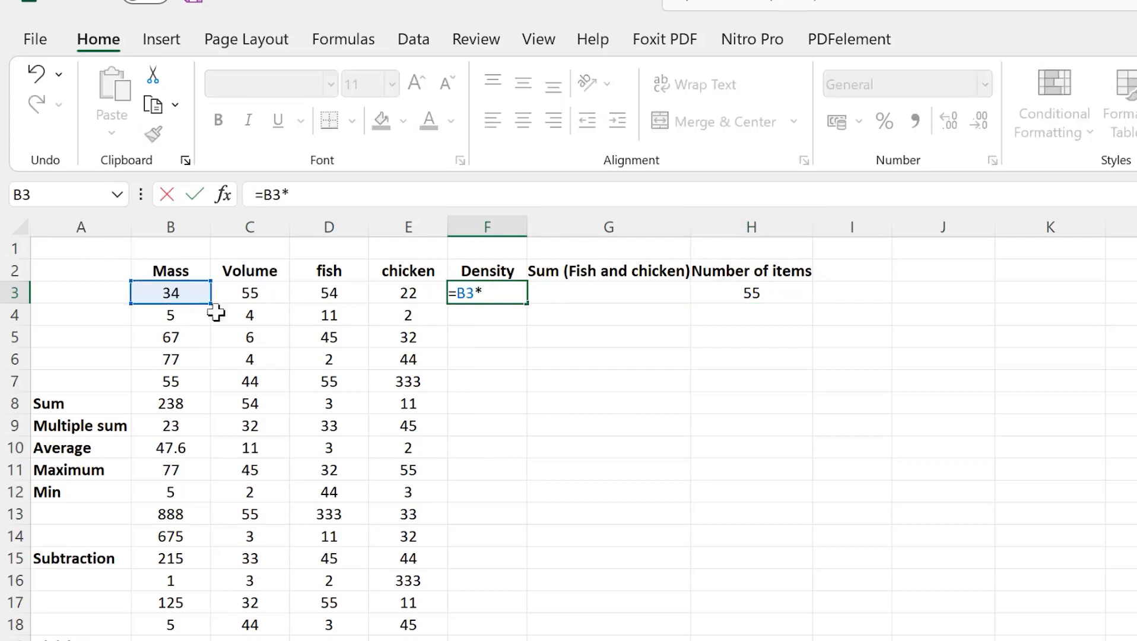
left_click(255, 288)
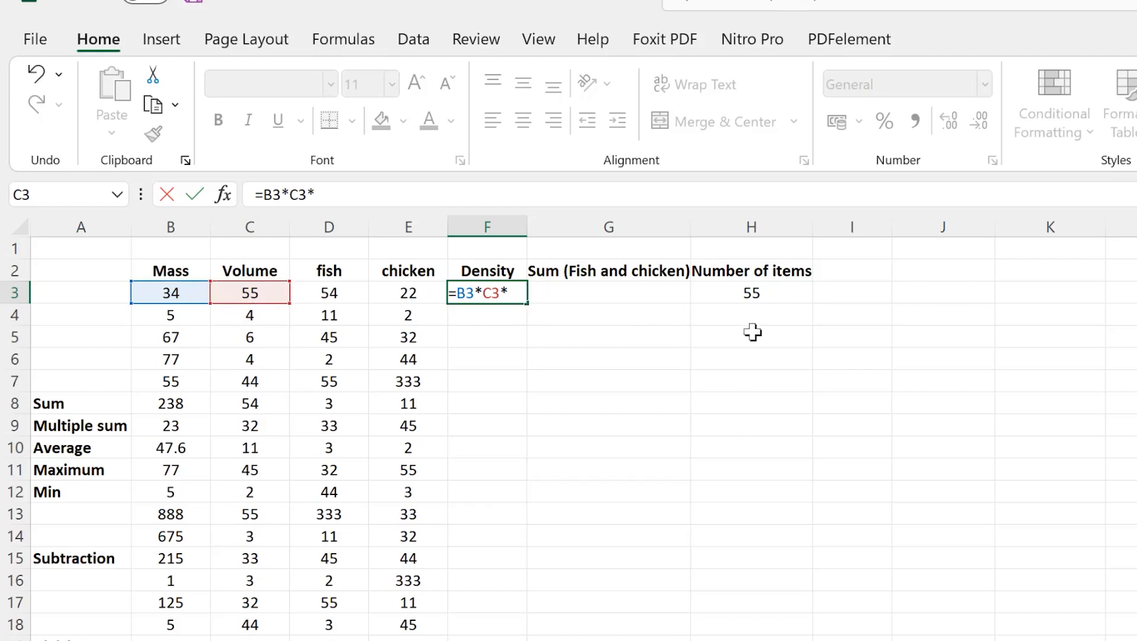
left_click(748, 294)
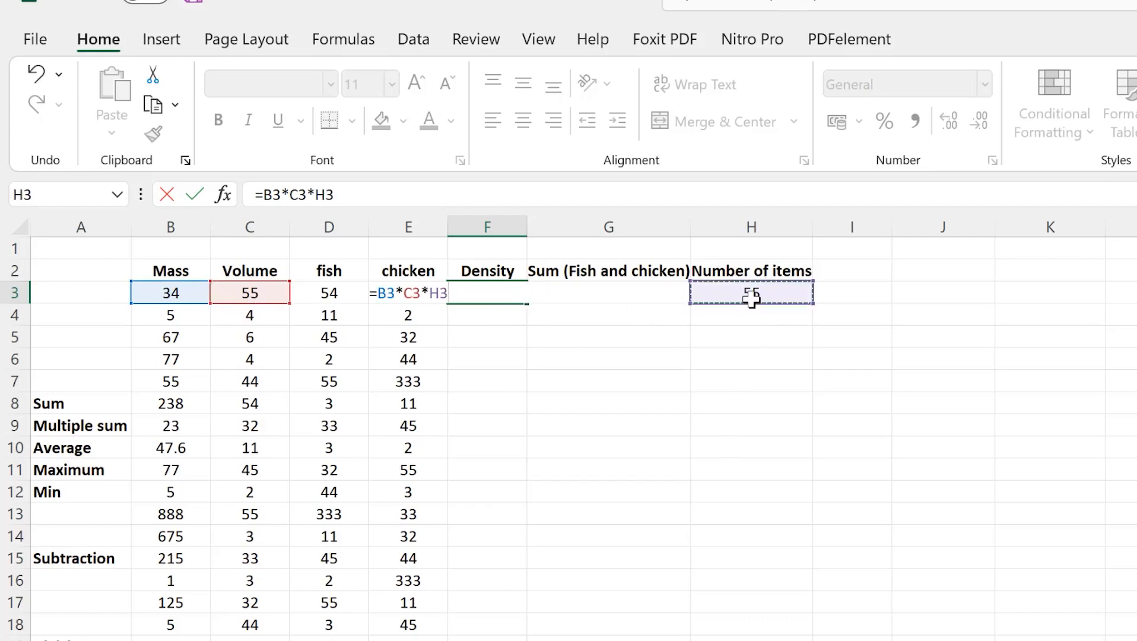
key("Return")
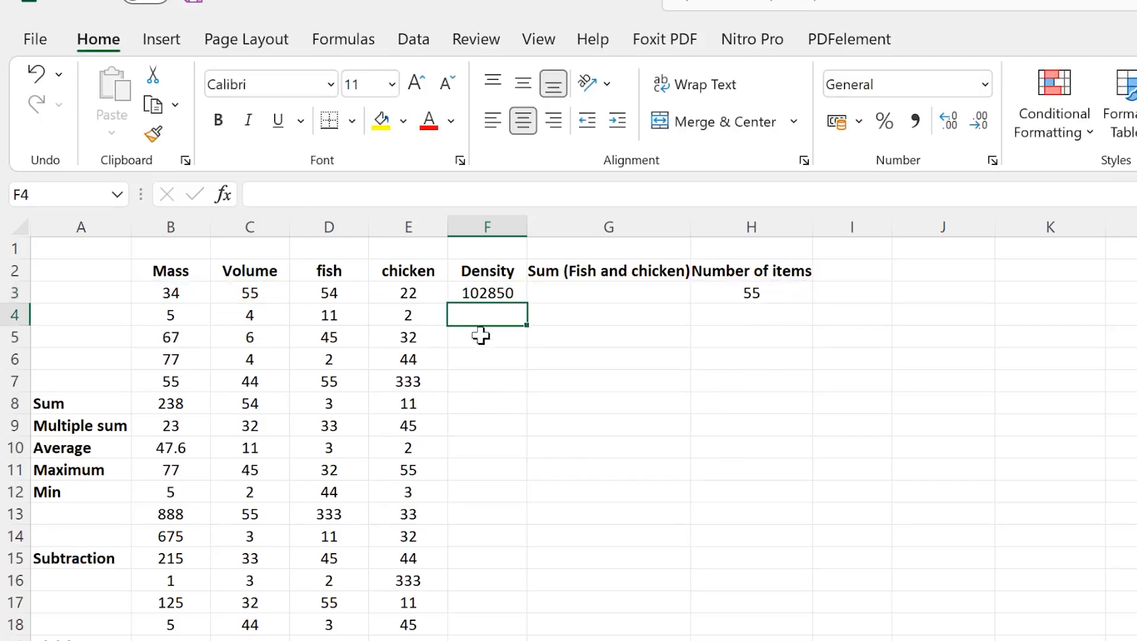
Fill the formula in F3 down the rest of the Density column
left_click(501, 293)
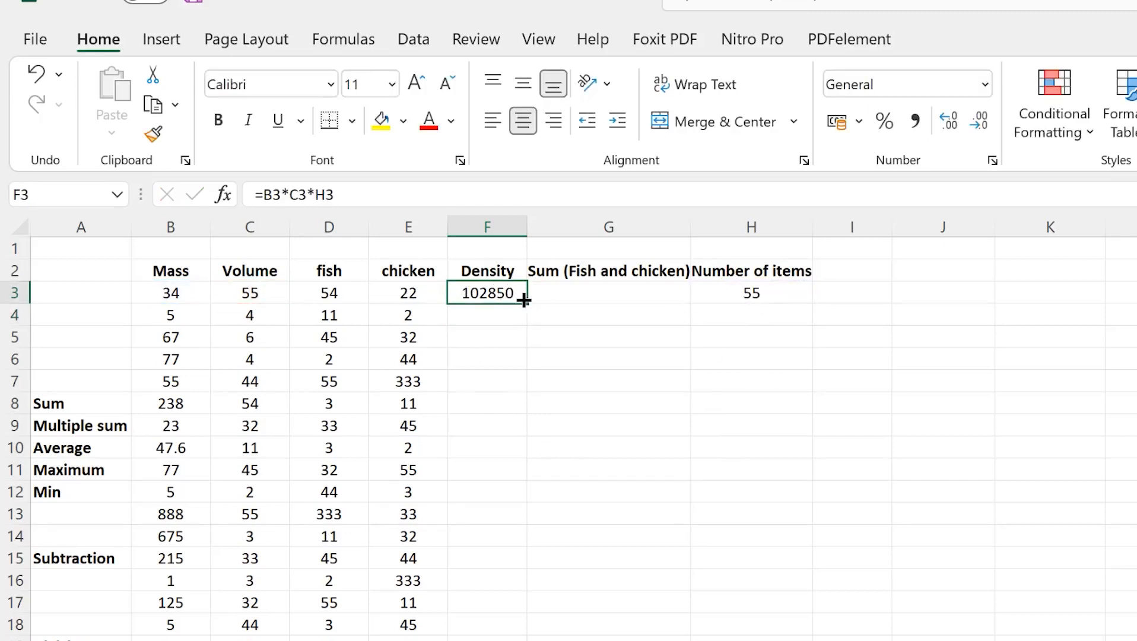
double_click(526, 305)
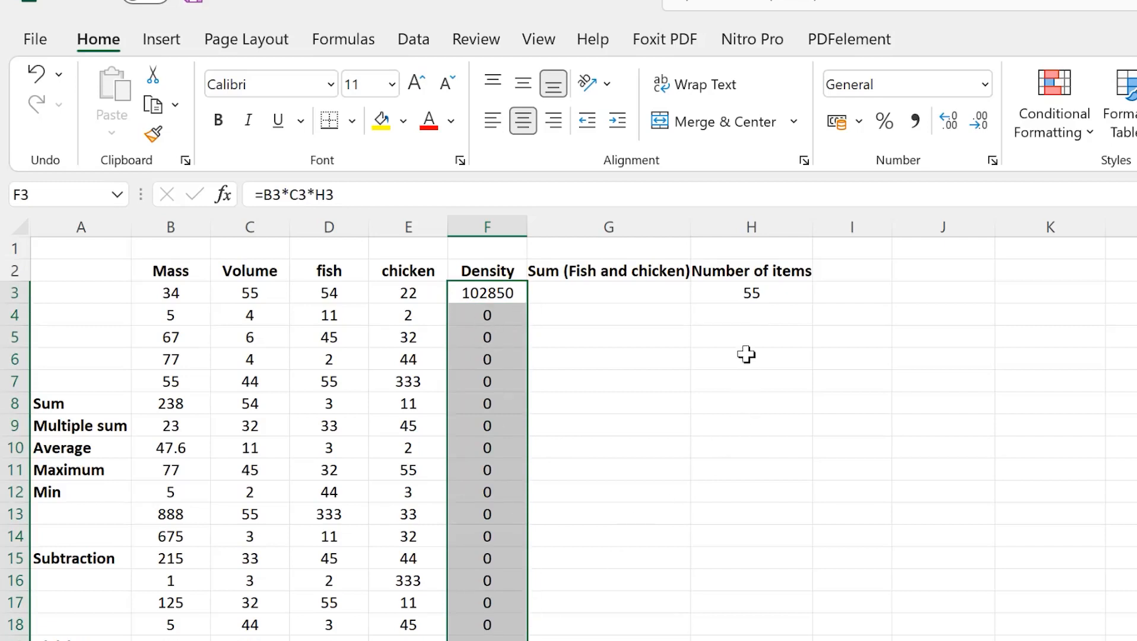
Examine the Number of items cells below H3 and the copied Density formulas in F4 to F7 for shifted references
left_click_drag(745, 315, 771, 640)
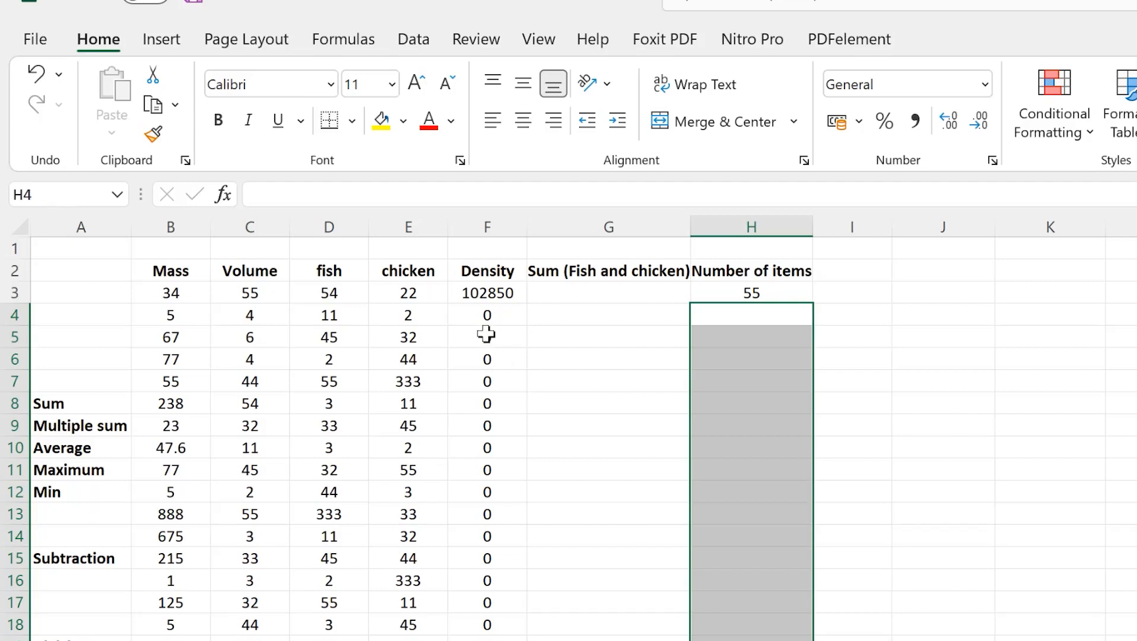
left_click(483, 334)
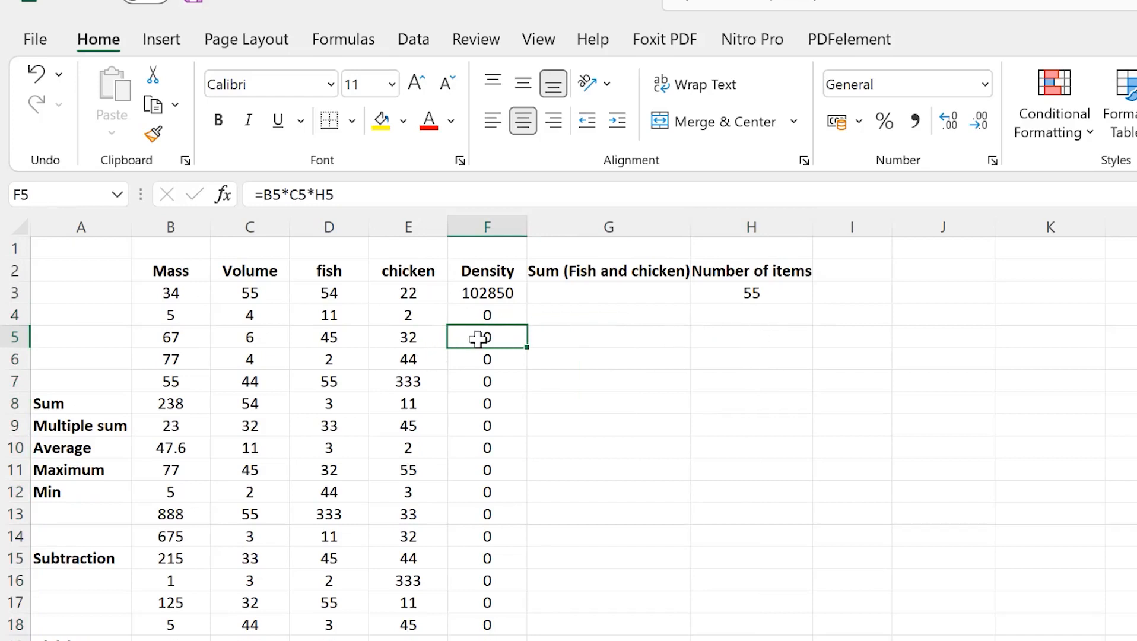
left_click(497, 315)
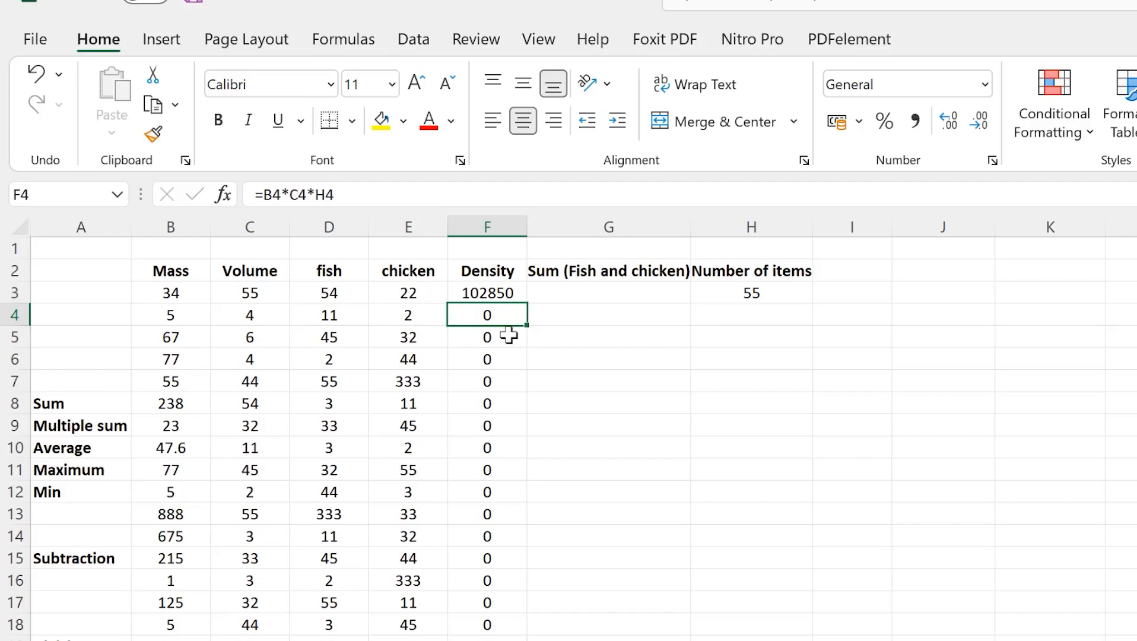
left_click(505, 341)
left_click(505, 354)
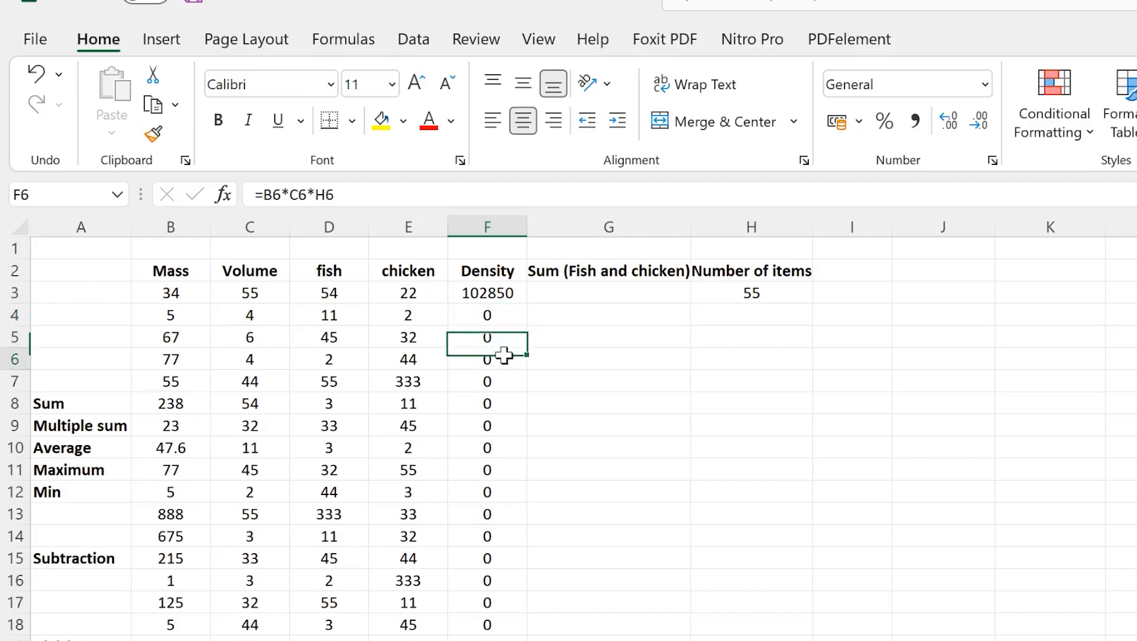
left_click(503, 382)
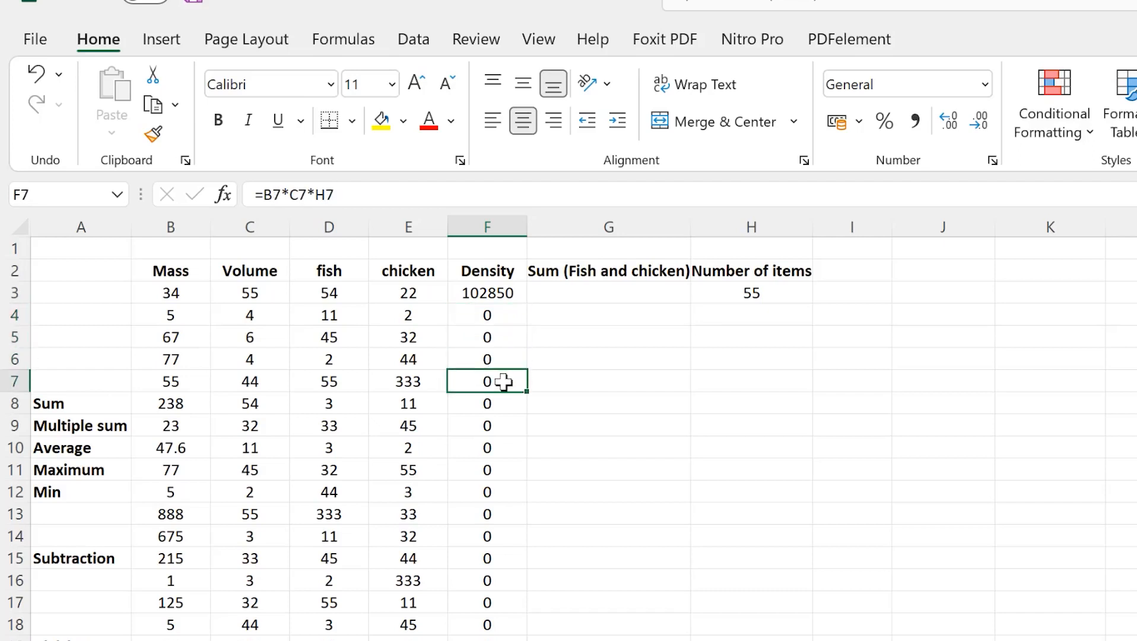
left_click(340, 194)
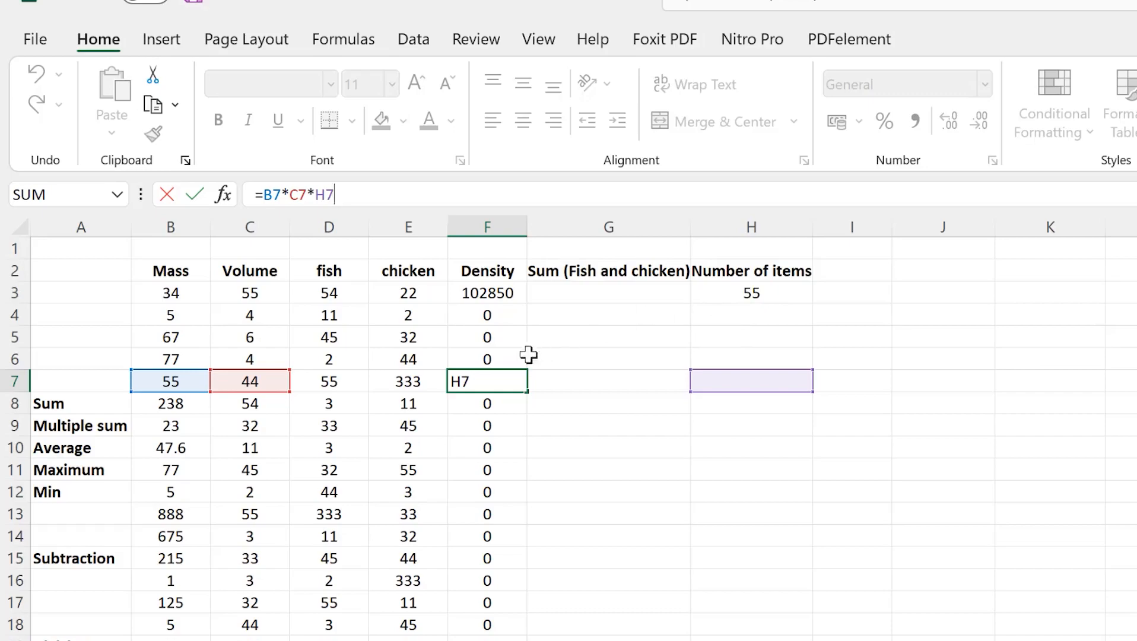
Change the formula in F3 to =B3*C3*$H$3 with an absolute item-count reference and fill it down the Density column
left_click(482, 288)
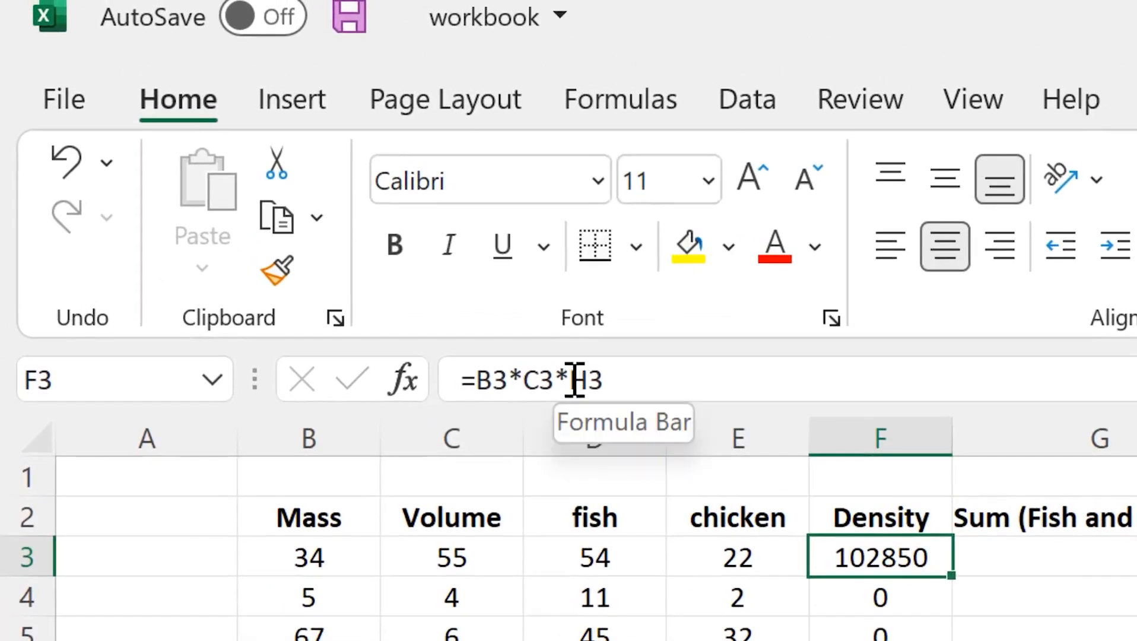
left_click(574, 380)
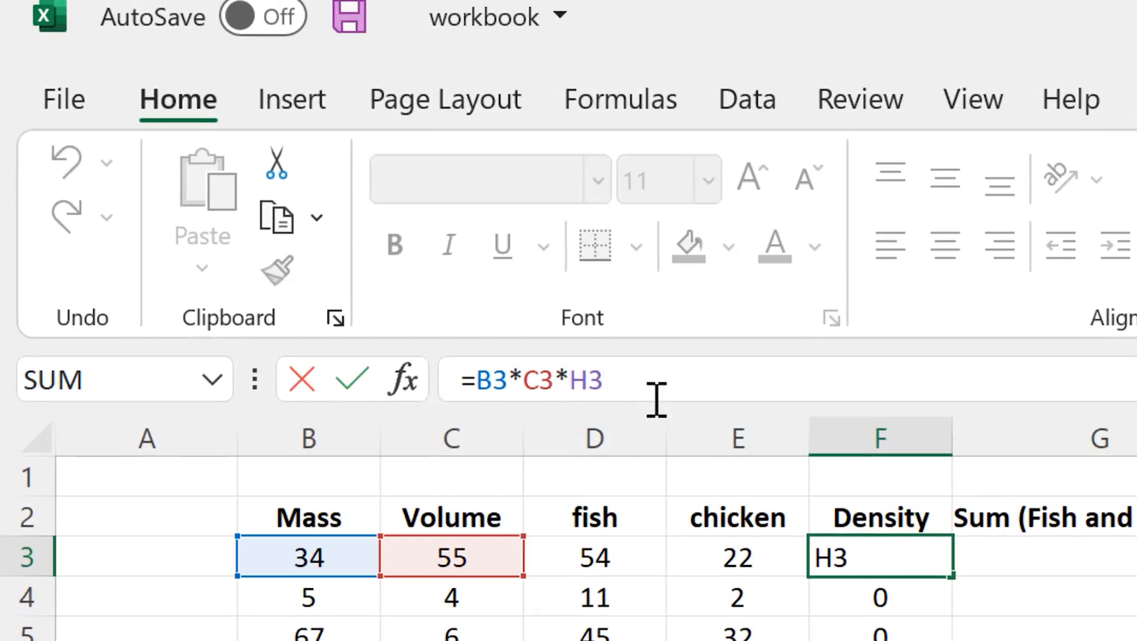
type("$")
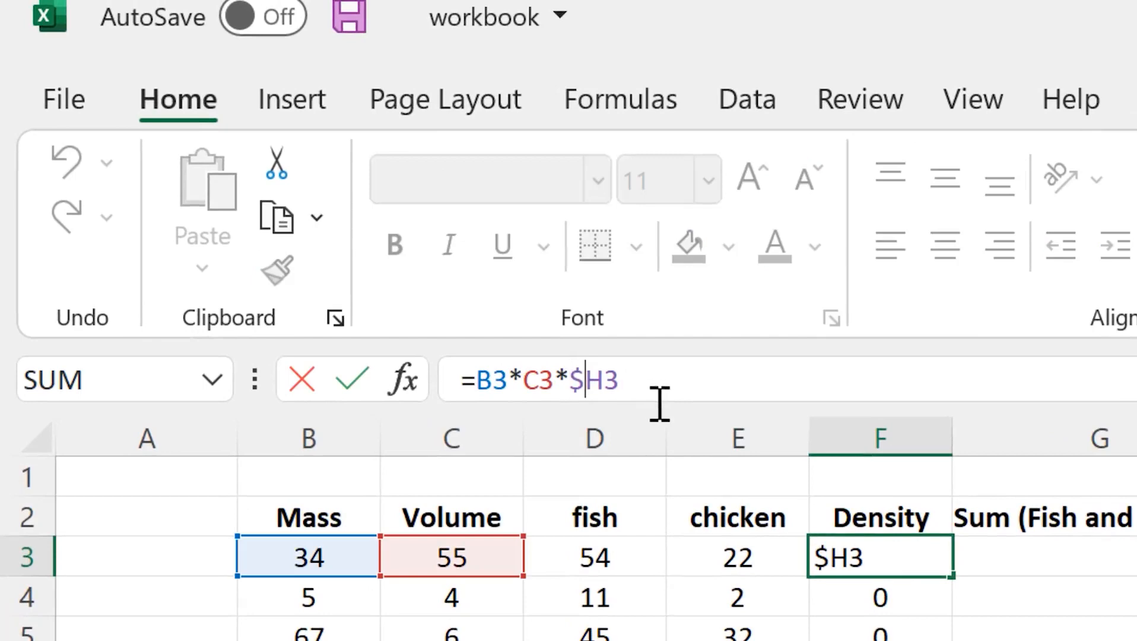
left_click(611, 389)
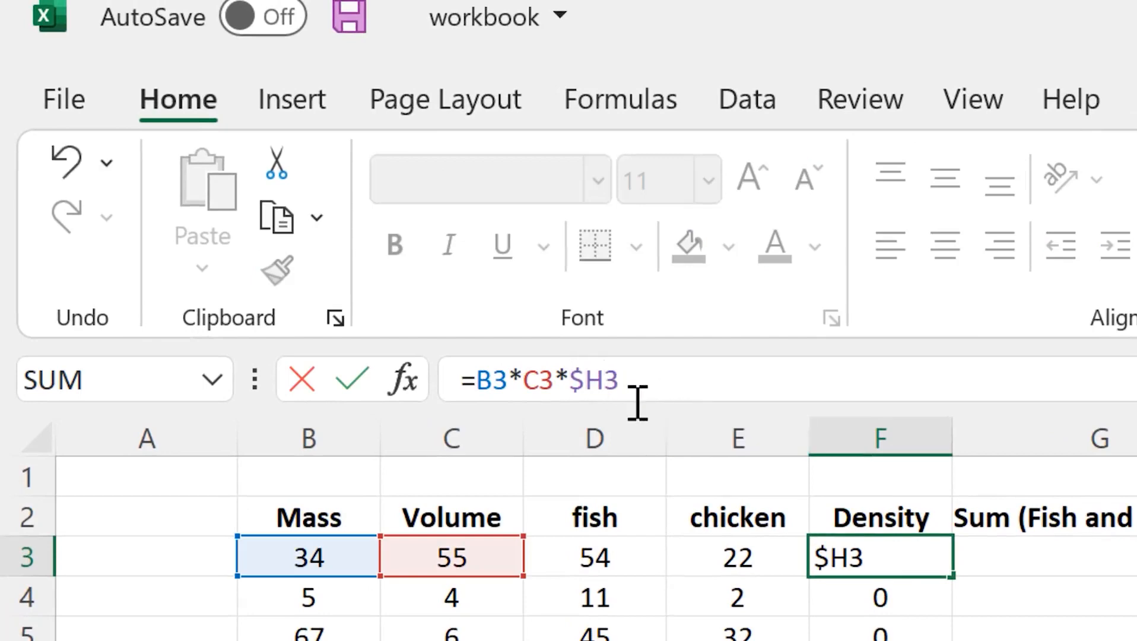
type("$")
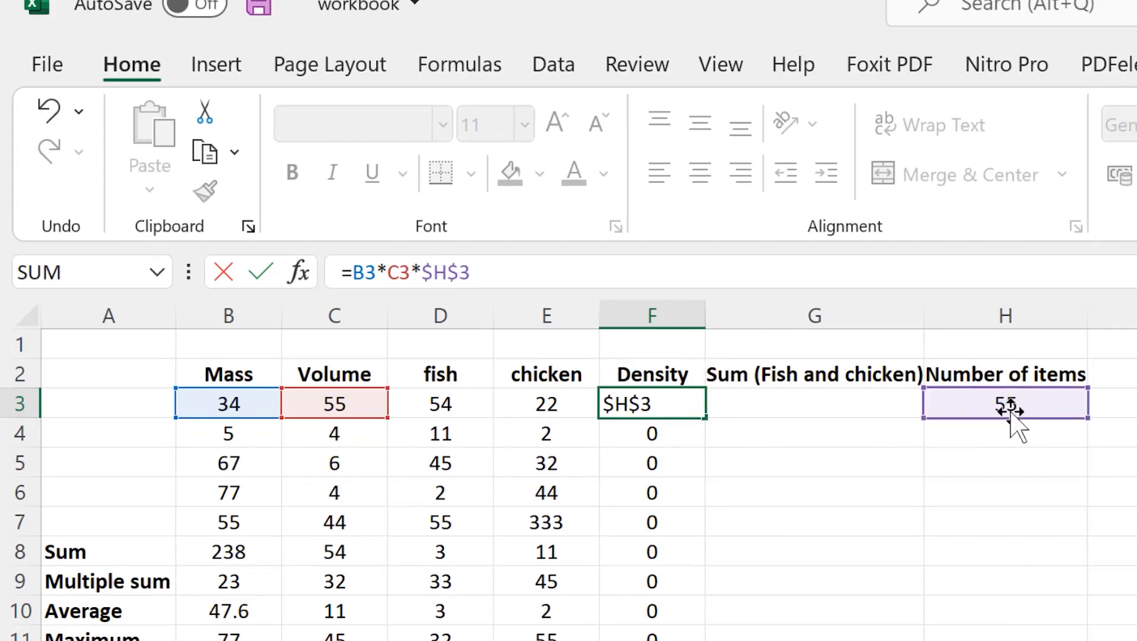
key("Return")
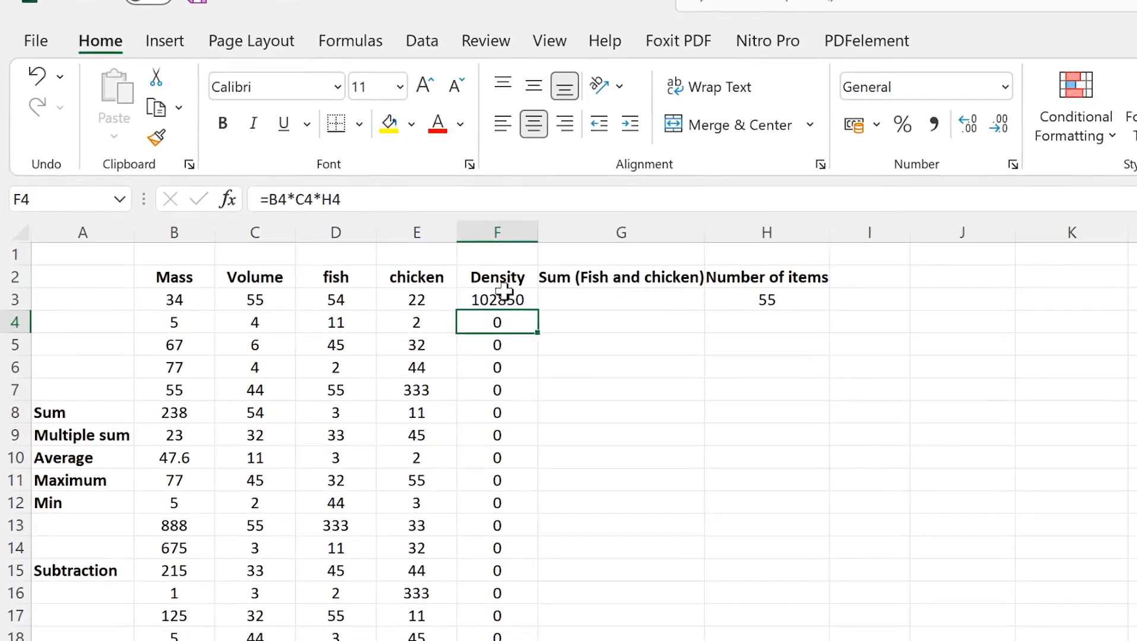
left_click(503, 295)
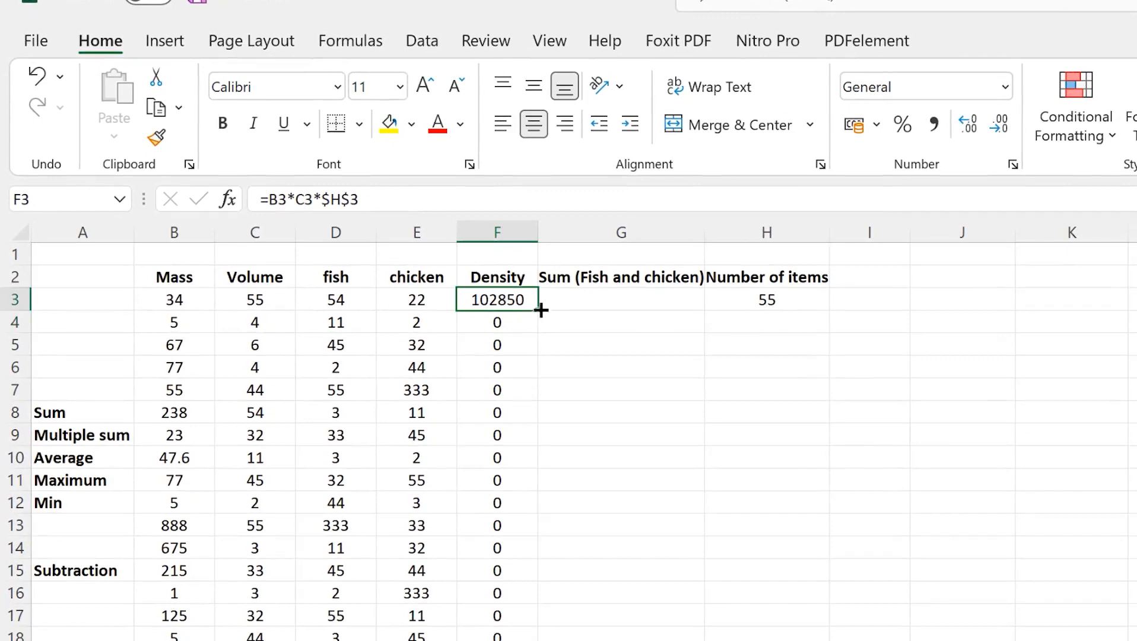
double_click(539, 310)
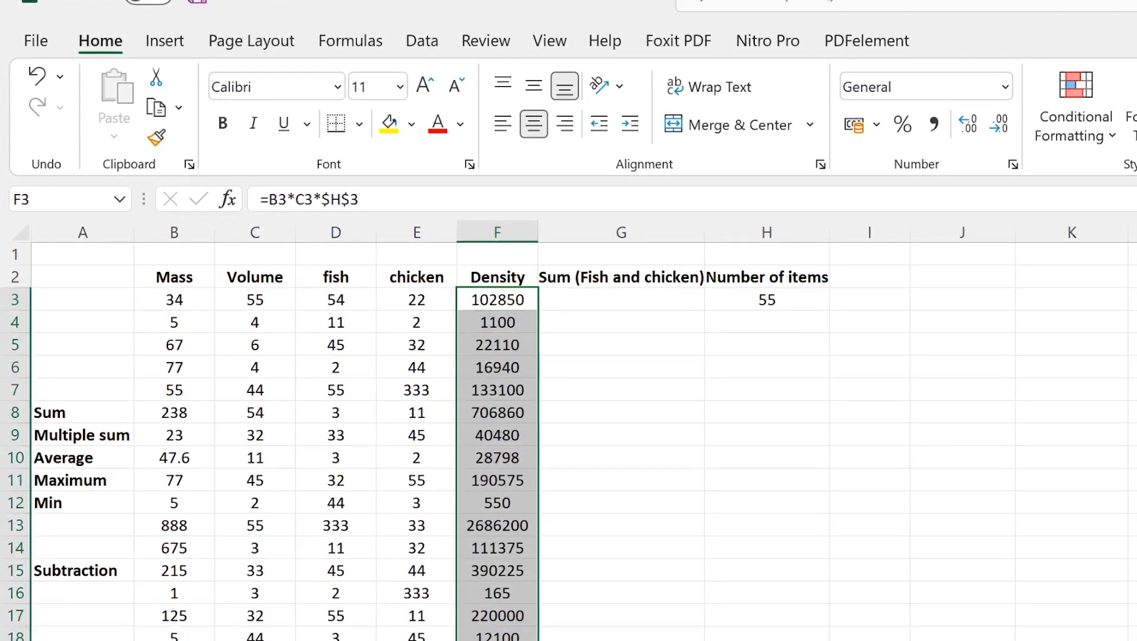
Inspect the copied Density formulas in F11, F10, F6 and F18 to check which number-of-items cell they reference
left_click(487, 483)
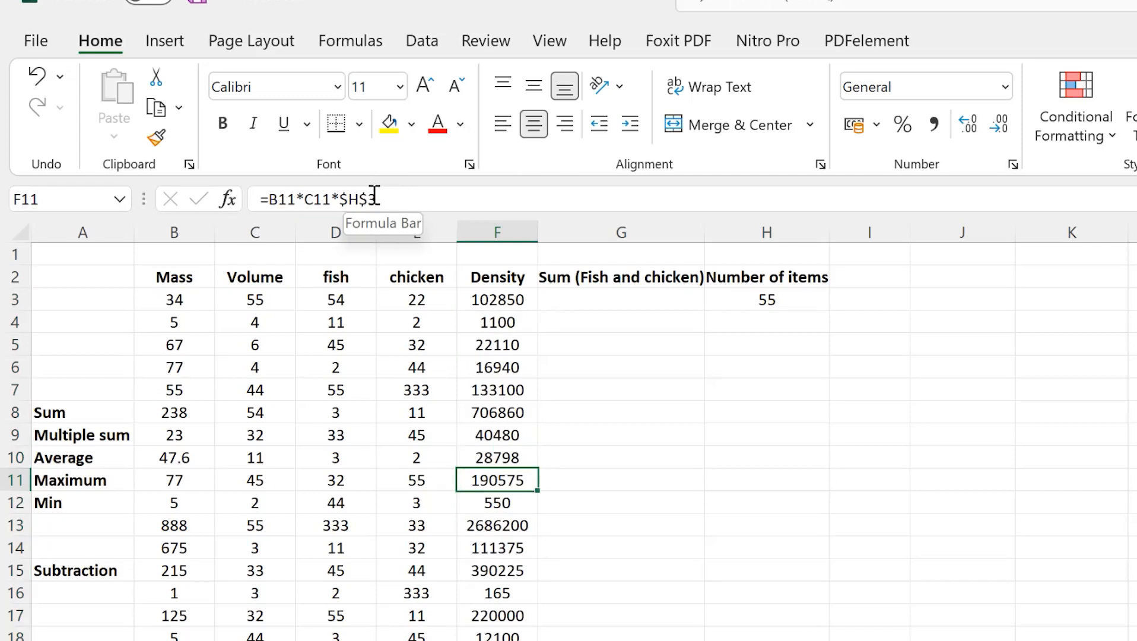
left_click(494, 458)
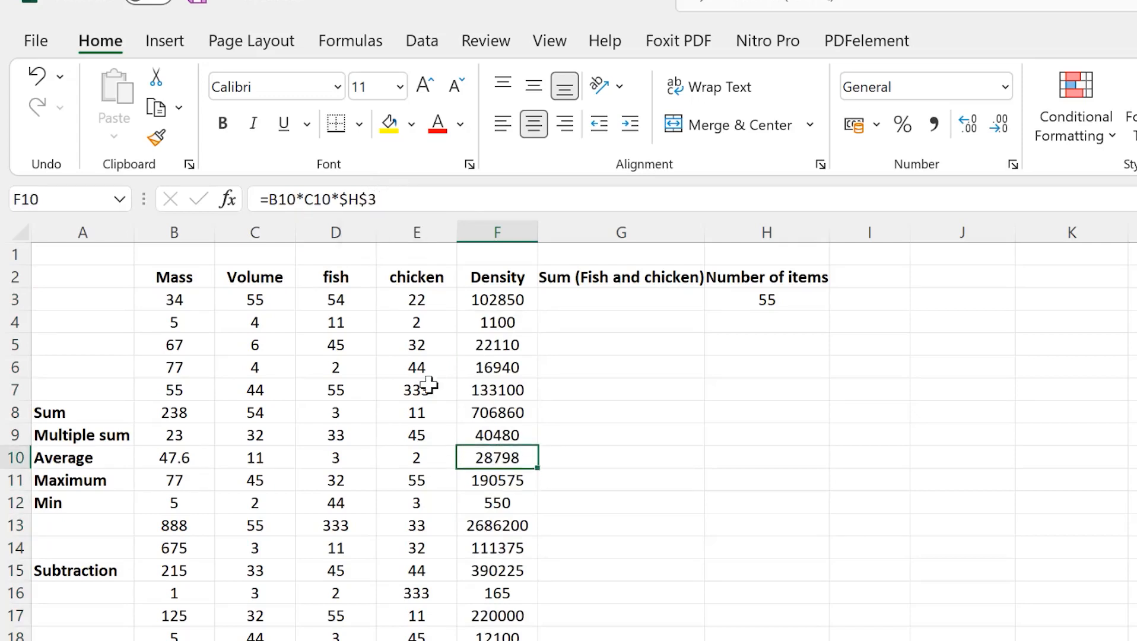
left_click(501, 367)
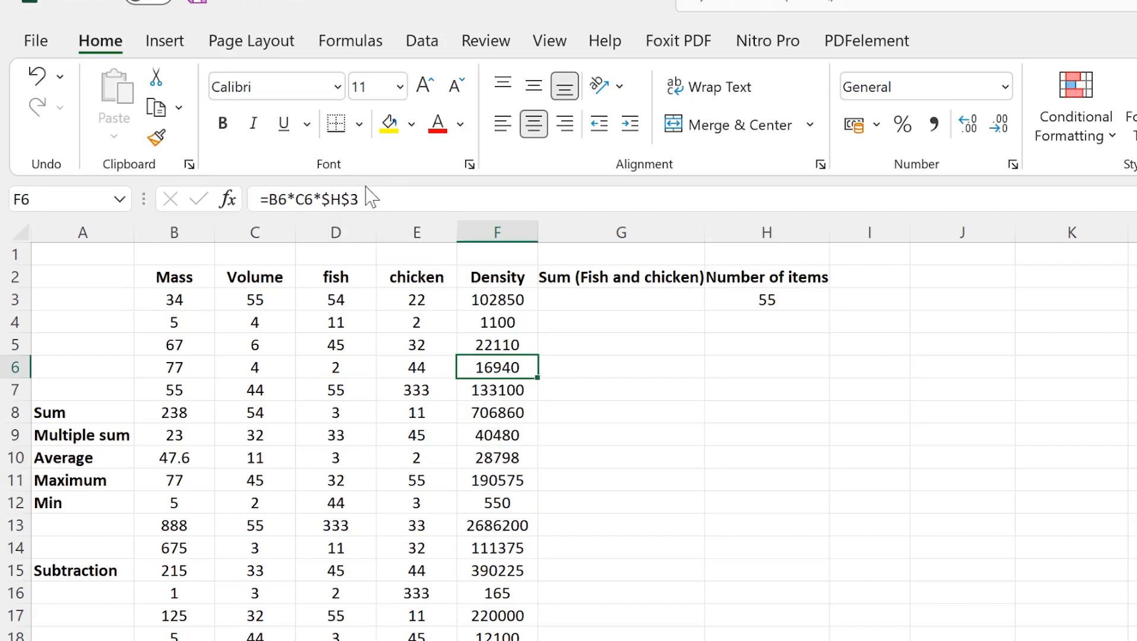
left_click(500, 454)
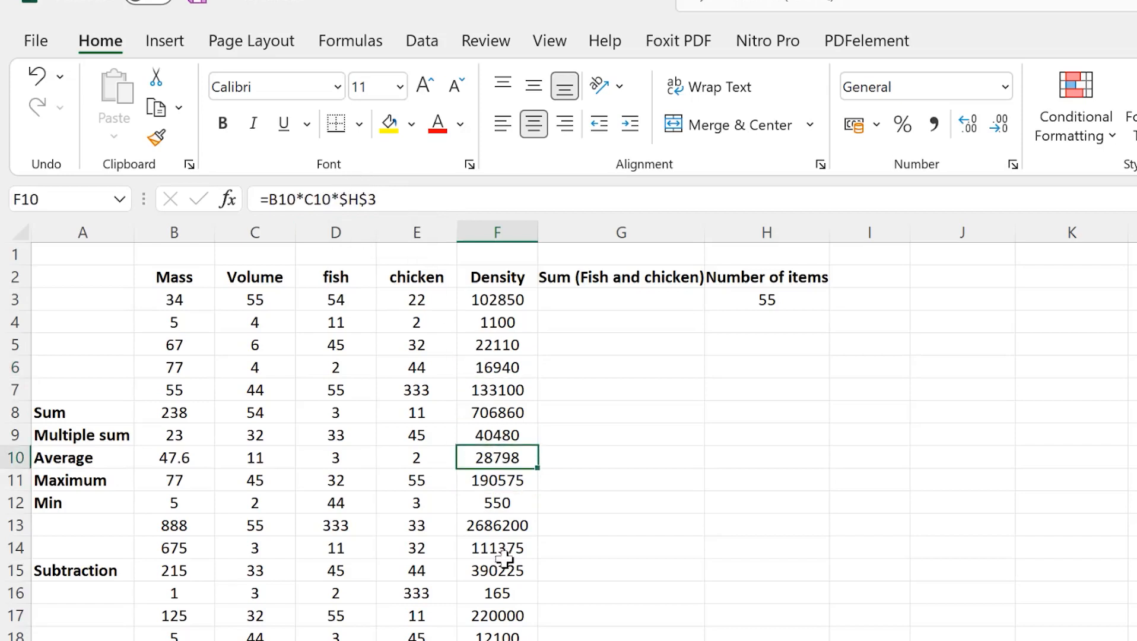
left_click(487, 633)
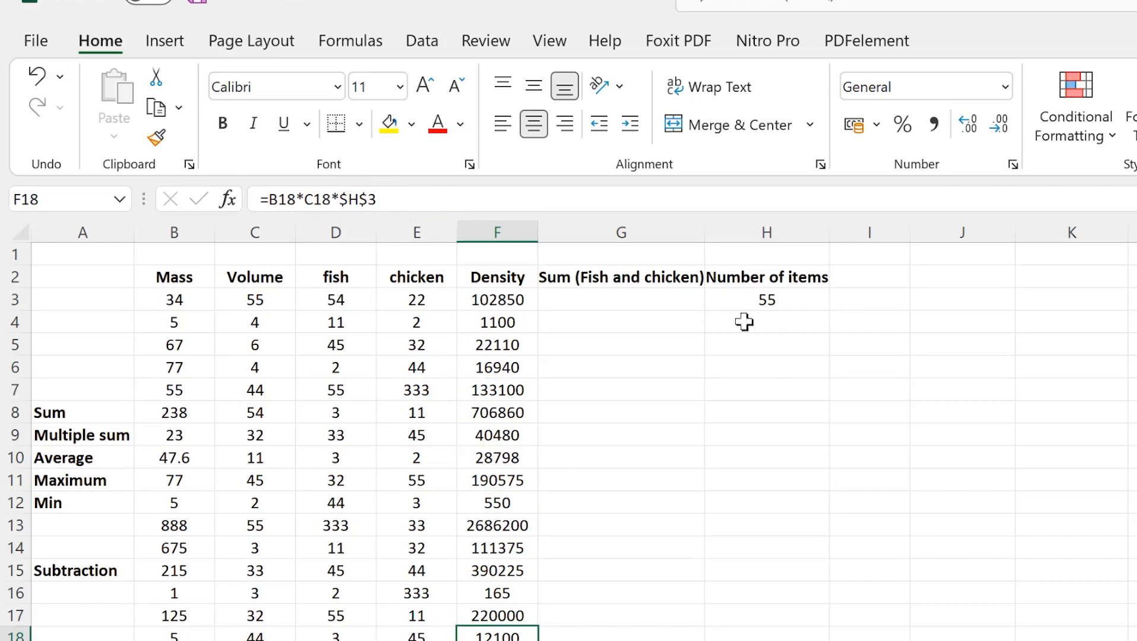
Enter =D3+E3 in cell G3 and fill the formula down the Sum (Fish and chicken) column
left_click(605, 305)
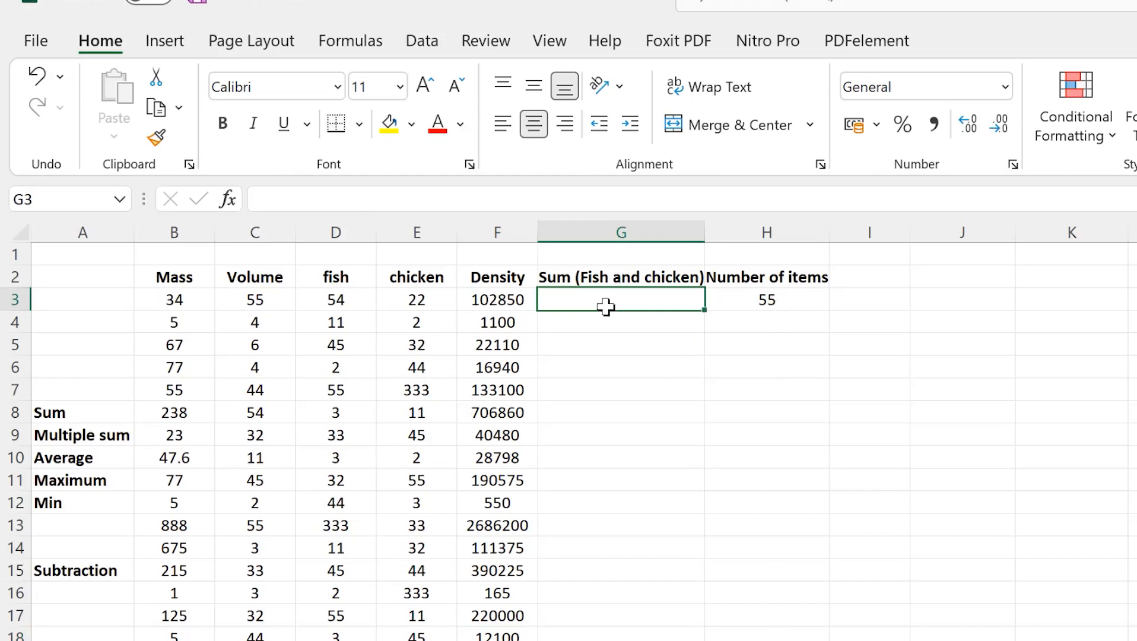
type("=")
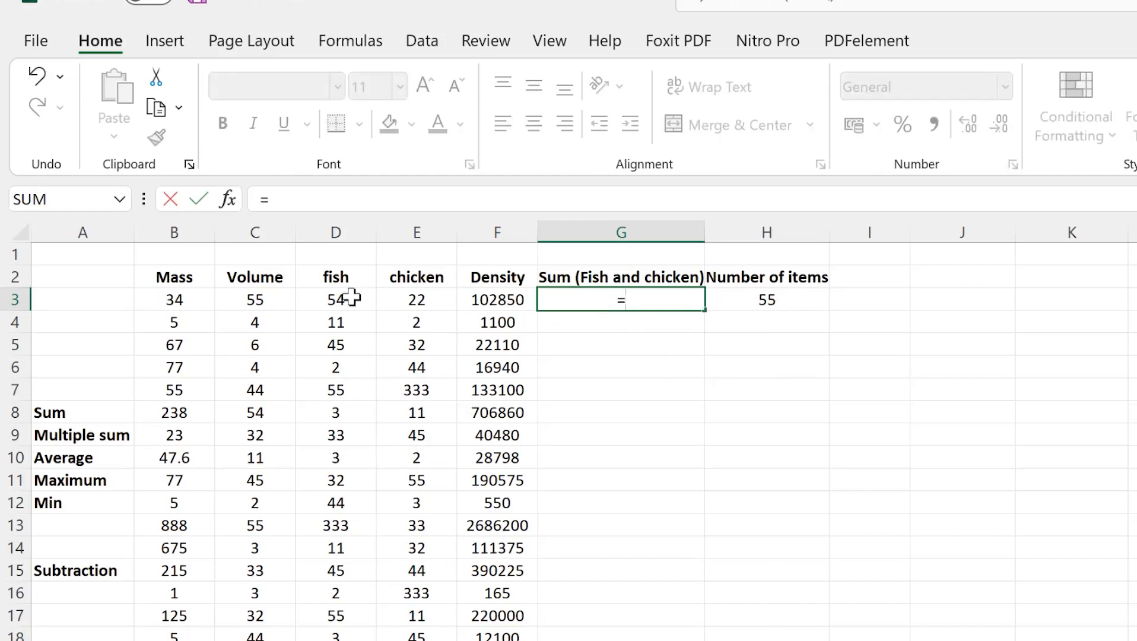
left_click(352, 298)
type("+")
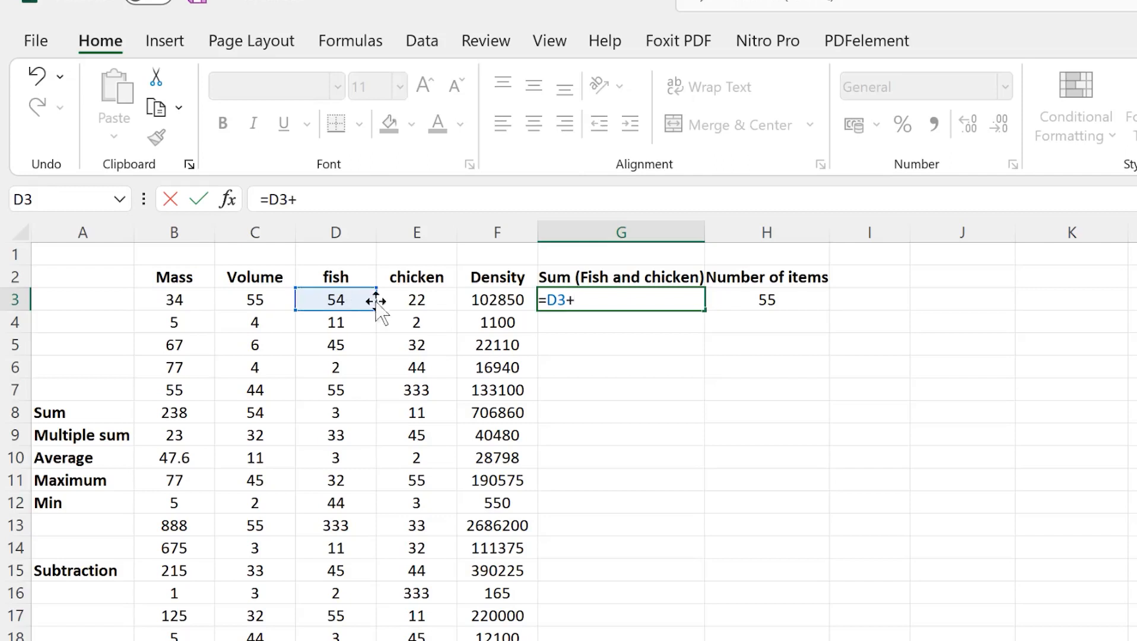
left_click(405, 305)
key("Return")
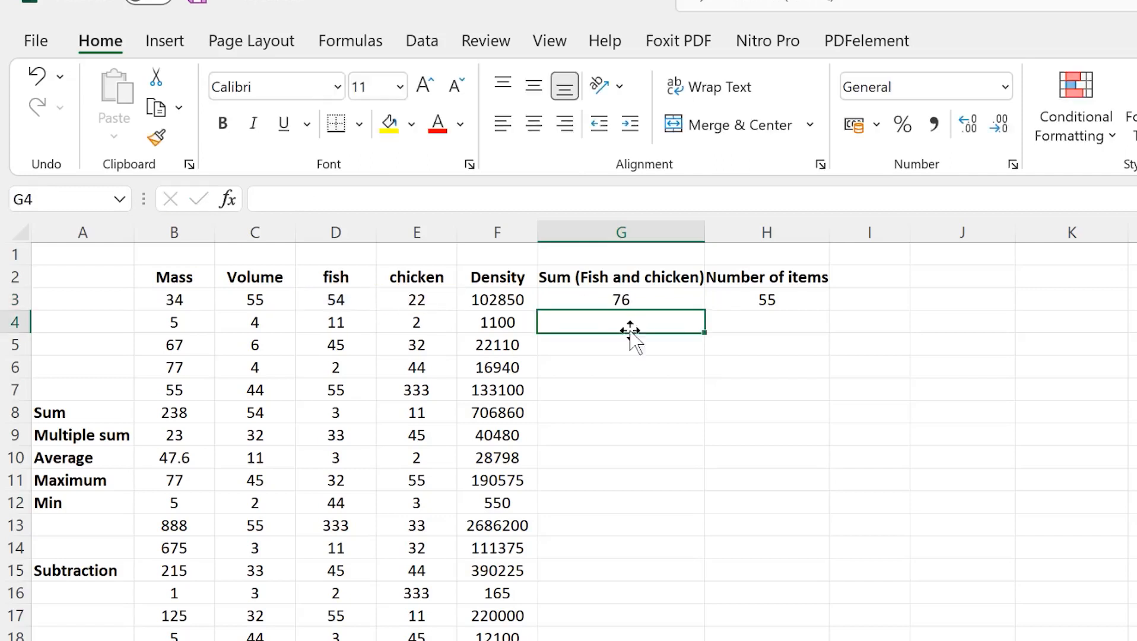
left_click(620, 297)
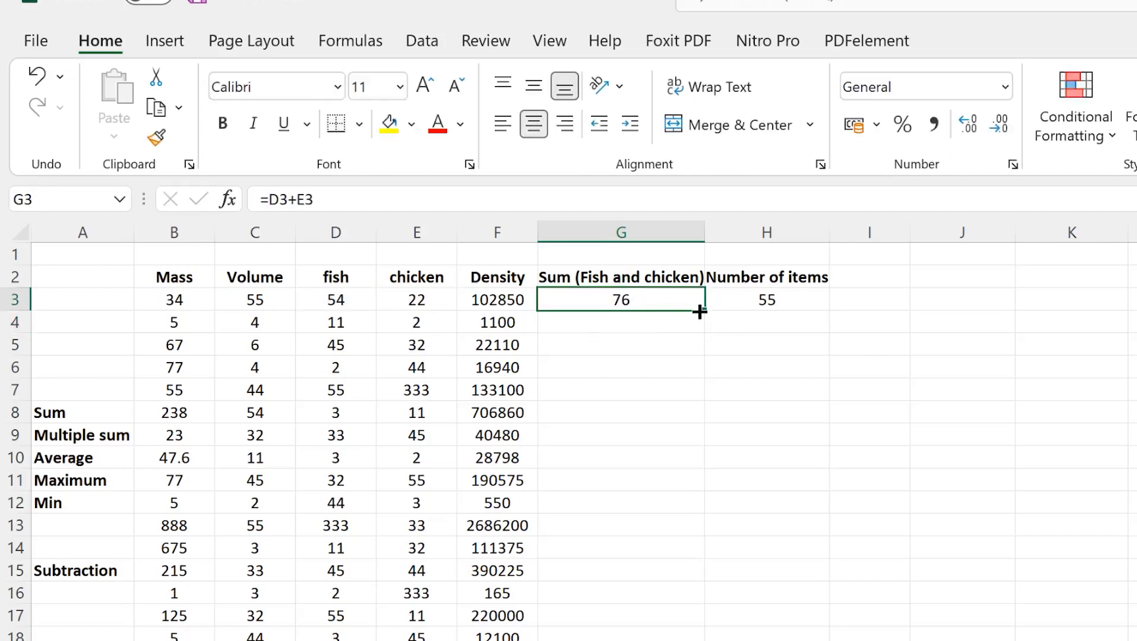
left_click_drag(700, 313, 700, 639)
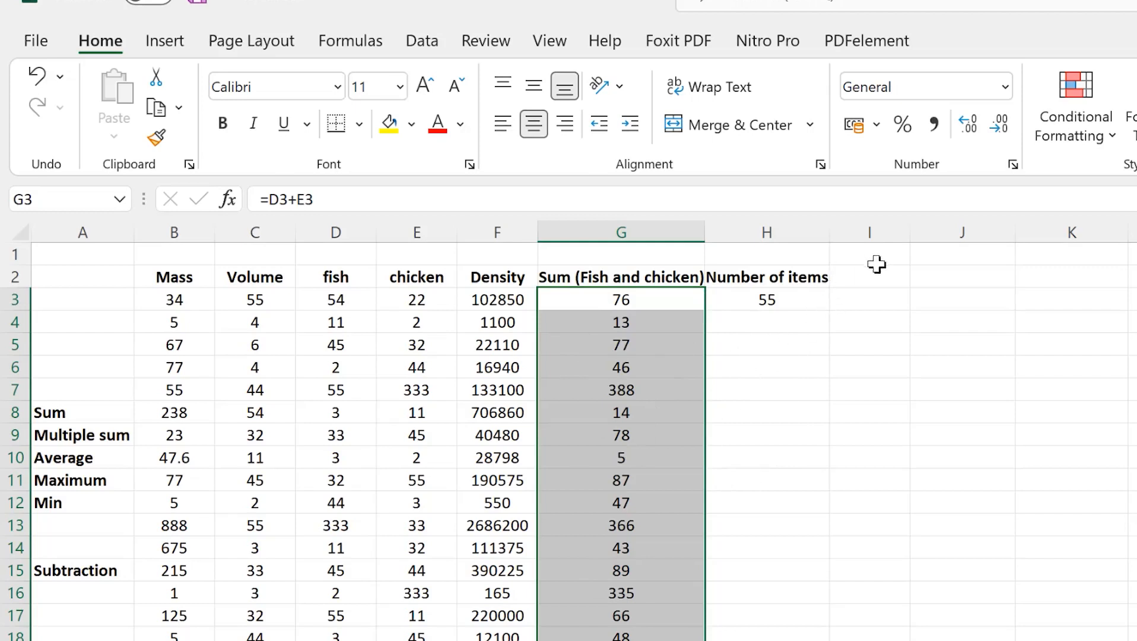
left_click(869, 283)
left_click(857, 299)
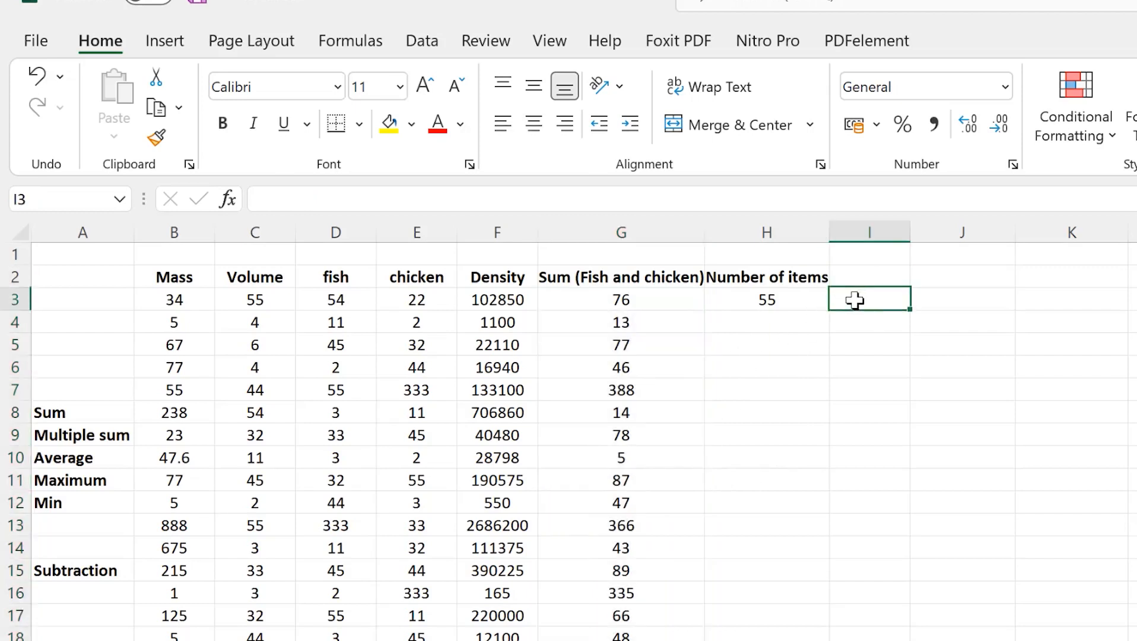
Fill the value in H3 down the Number of items column alongside the existing data rows
left_click(767, 299)
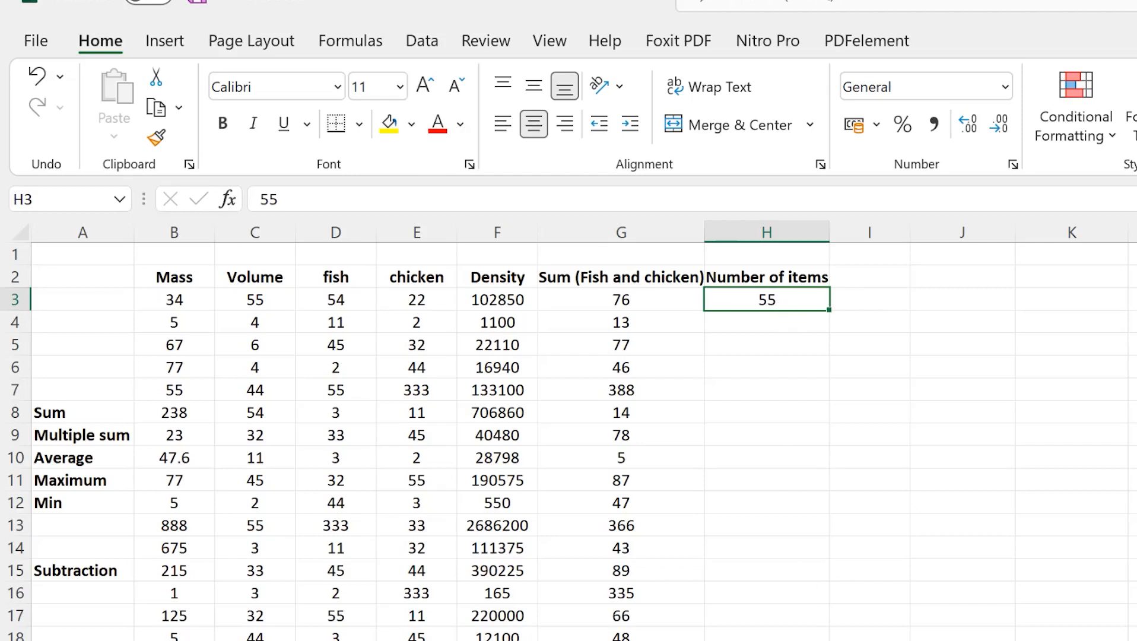
left_click(788, 324)
left_click(779, 369)
left_click(769, 415)
left_click(765, 436)
left_click(764, 460)
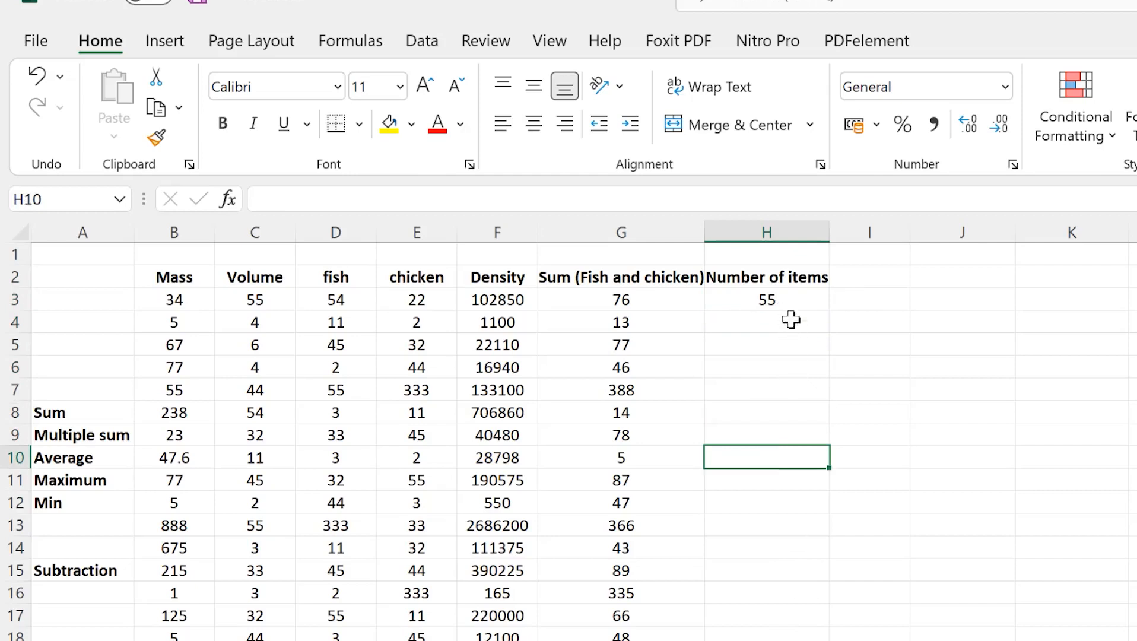
left_click(796, 300)
mouse_move(828, 310)
left_mouse_down()
mouse_move(817, 337)
mouse_move(812, 640)
left_mouse_up()
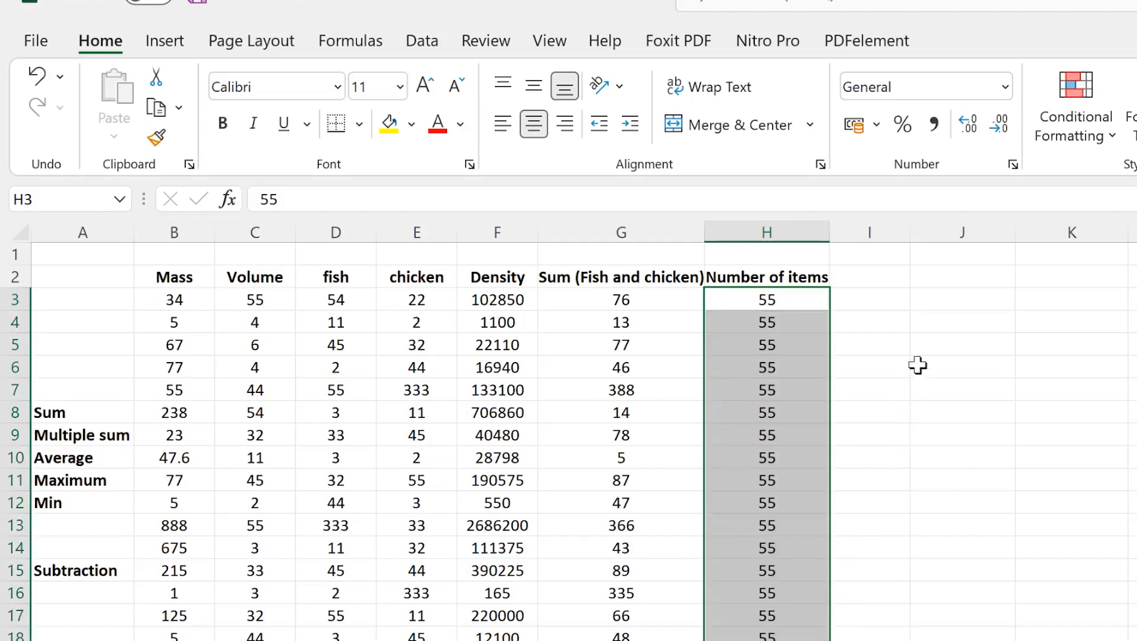
Enter the numbers 1, 2 and 3 in cells J3 to J5
left_click(951, 273)
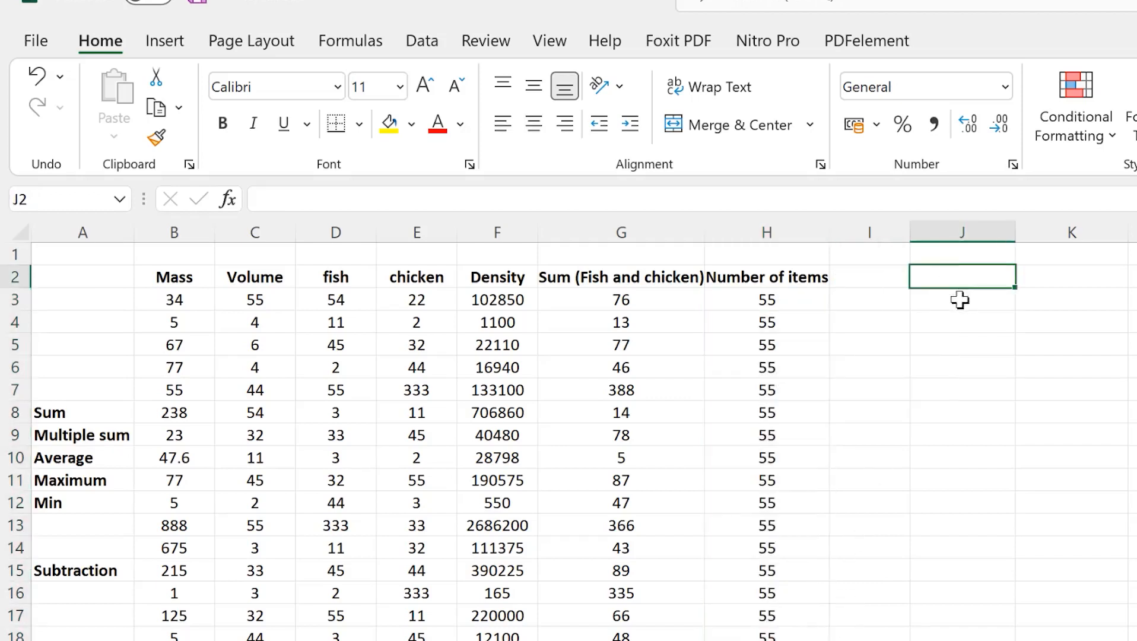
left_click(940, 299)
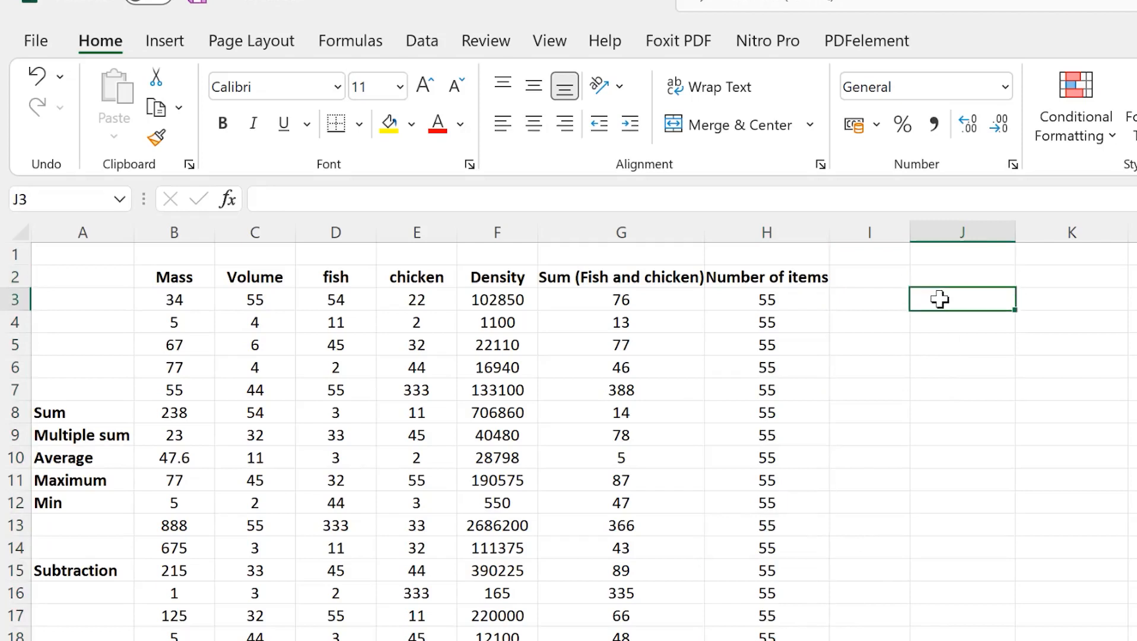
type("1")
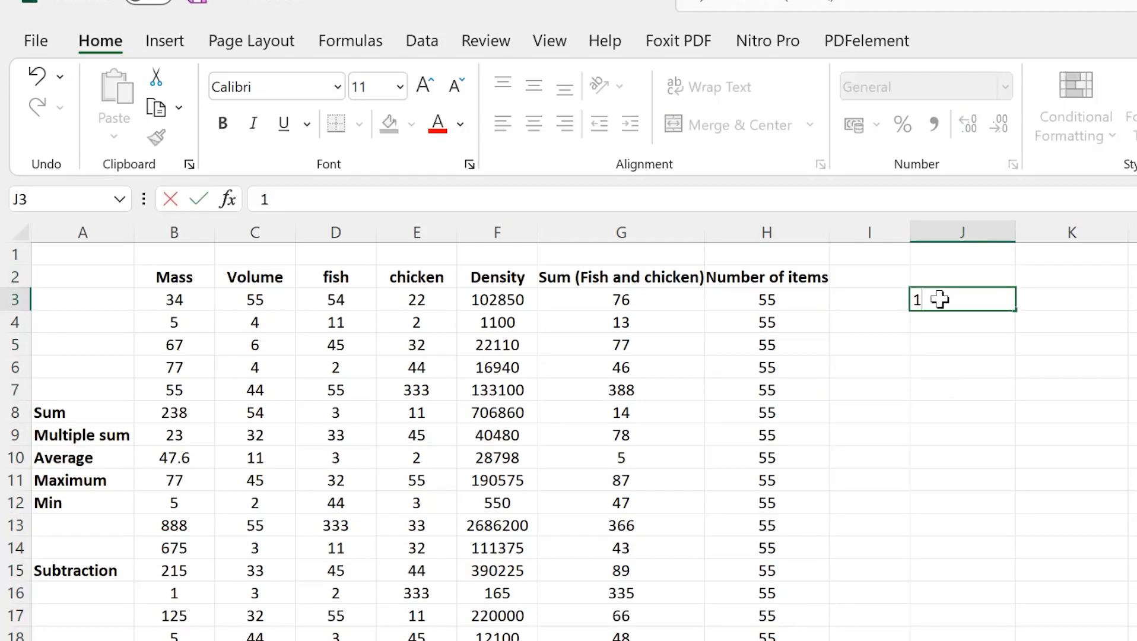
key("Return")
key("Return")
key("Up")
type("2")
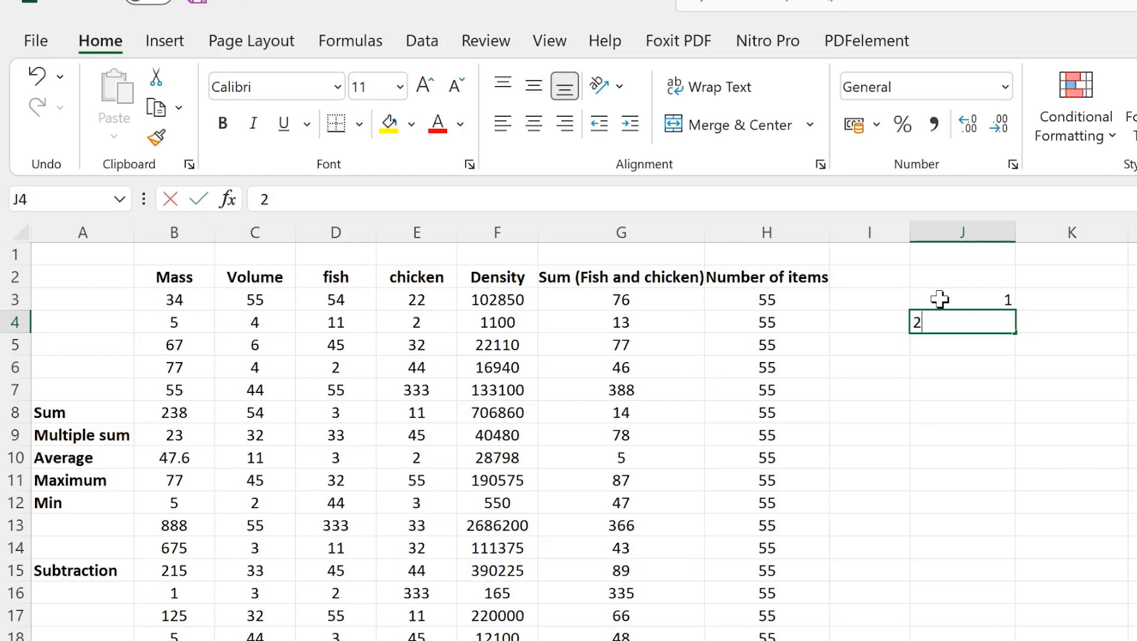
key("Return")
type("3")
key("Return")
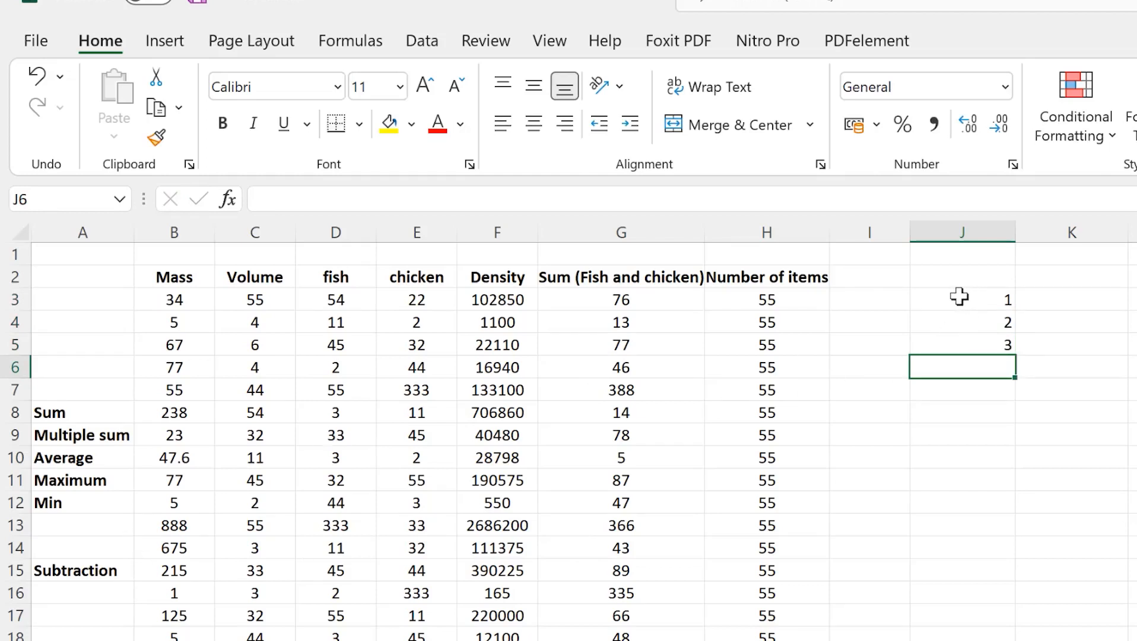
Extend the number series in J3:J5 down column J to cell J24
left_click_drag(959, 297, 958, 345)
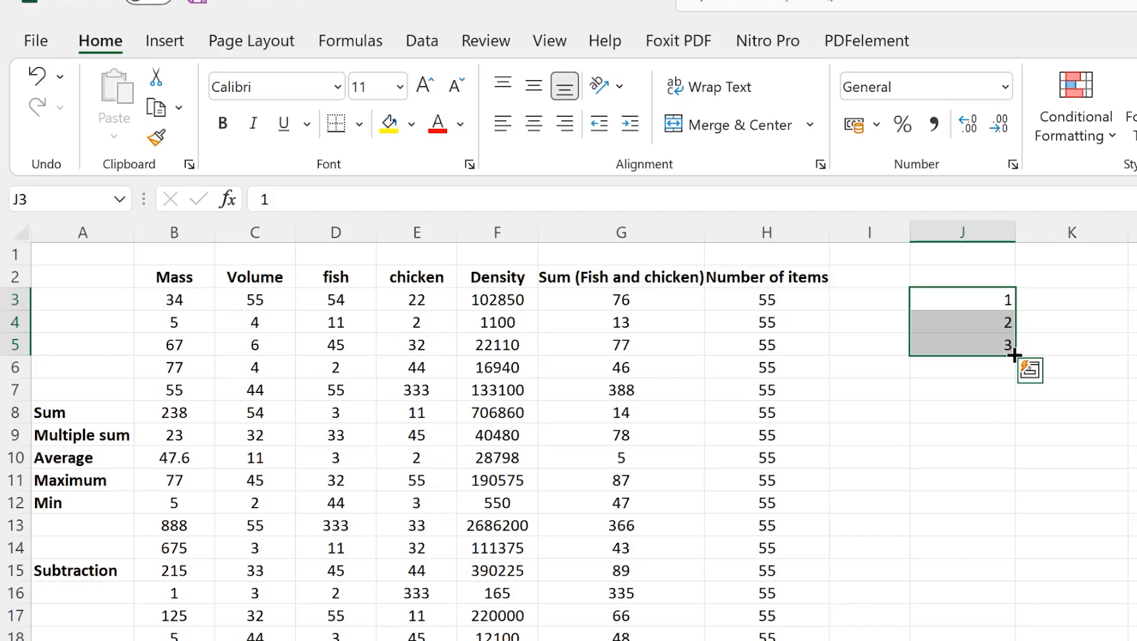
left_click_drag(1013, 354, 1015, 522)
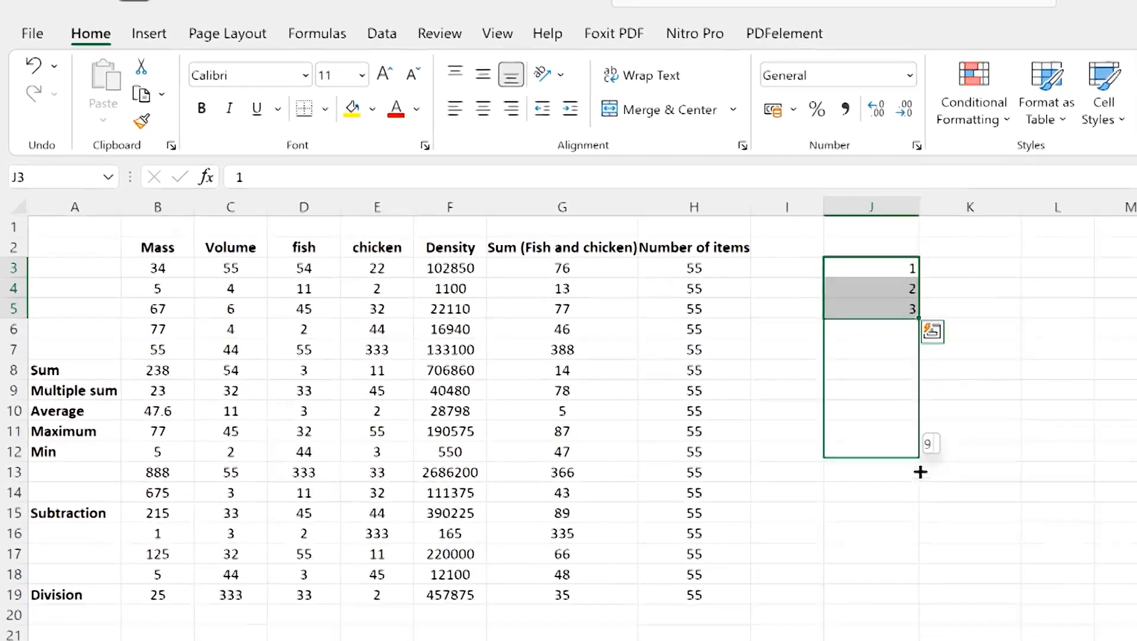
left_click_drag(920, 472, 921, 640)
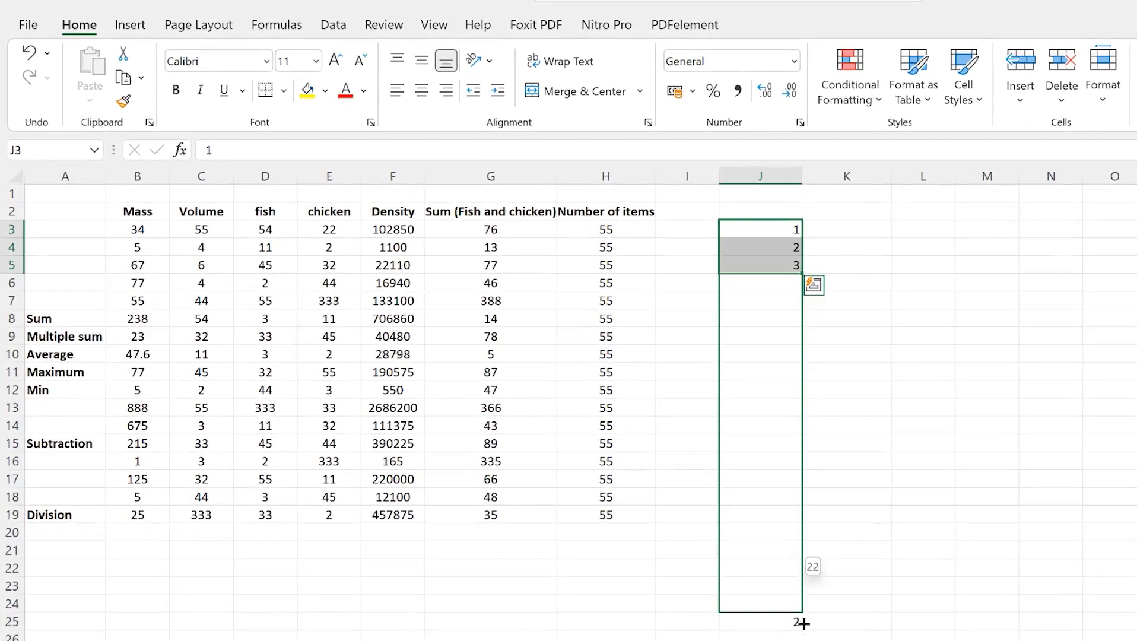
left_click_drag(803, 623, 801, 615)
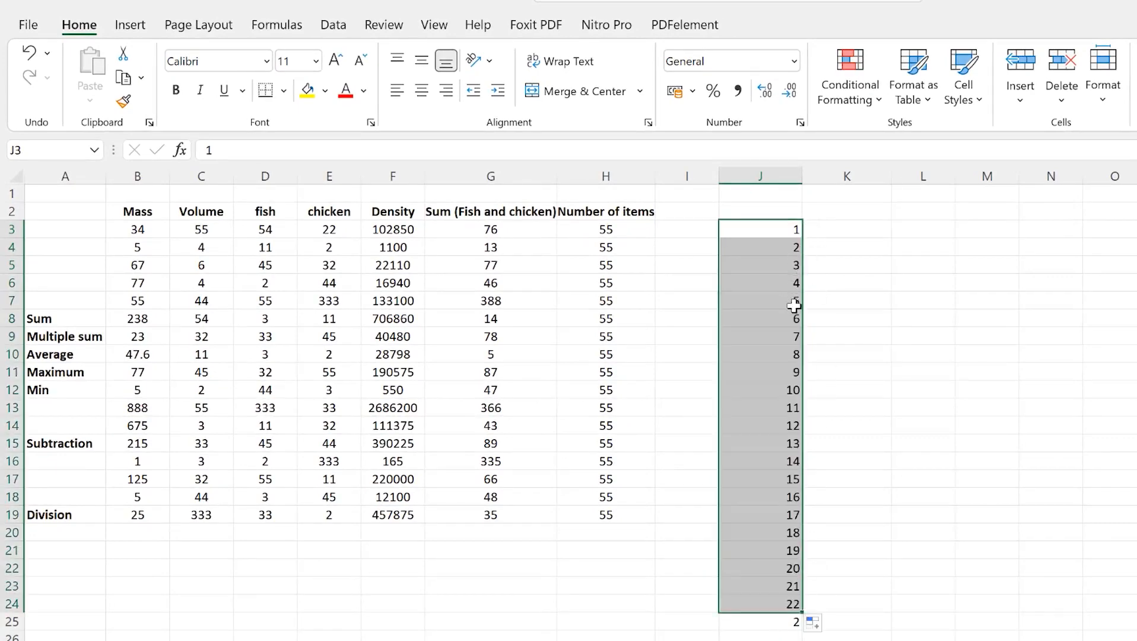